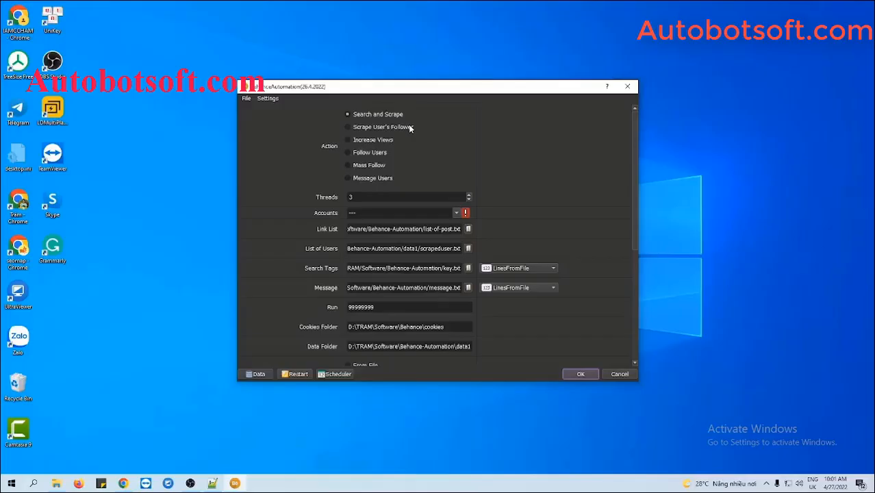
Choose Increase Views as the action and open the Database Manager
left_click(349, 140)
left_click(258, 374)
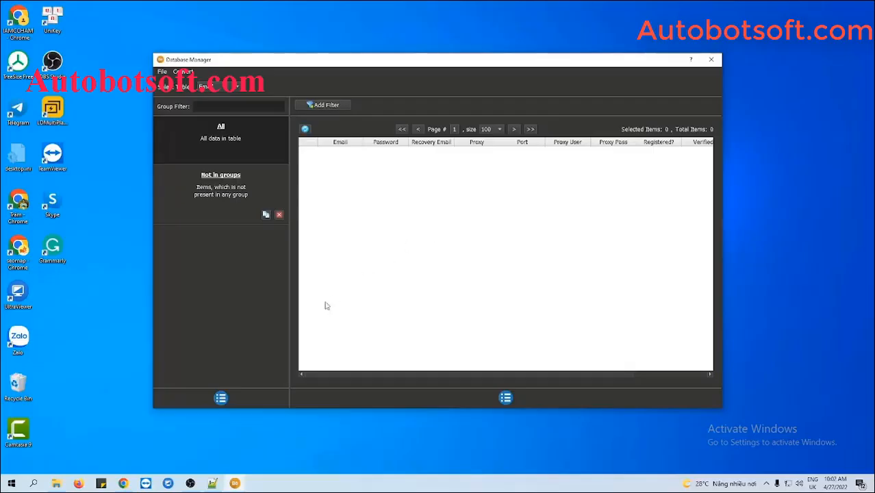
Add an account group named 'Tutorial' and select it
left_click(220, 398)
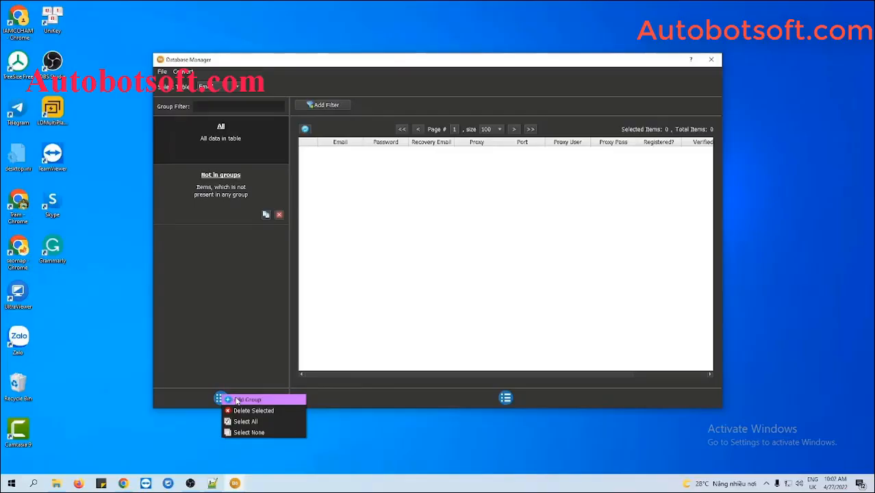
left_click(248, 399)
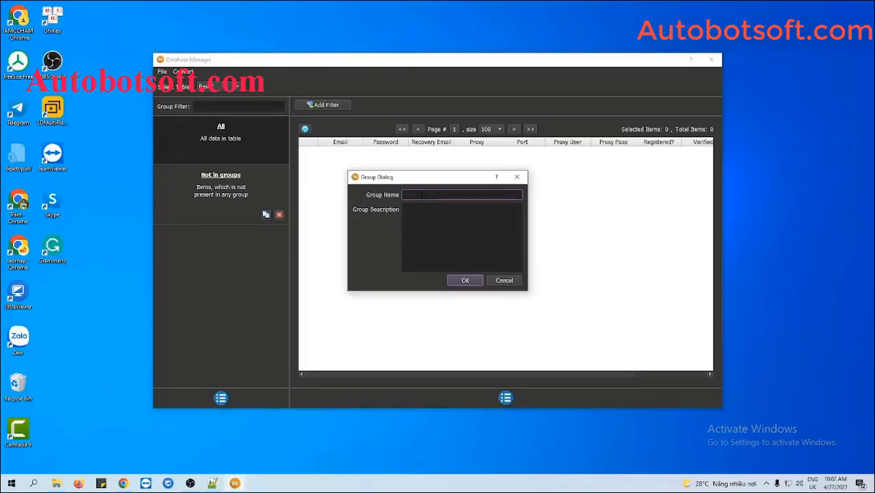
type("Tutorial")
left_click(460, 280)
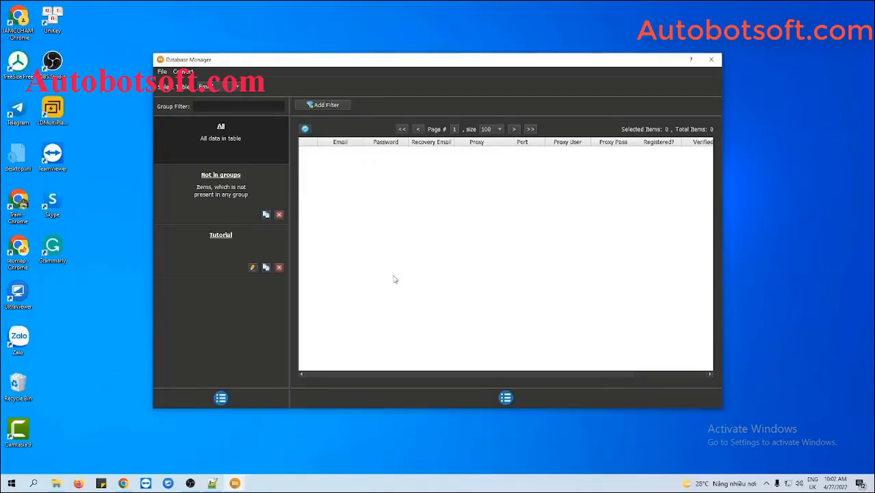
left_click(231, 244)
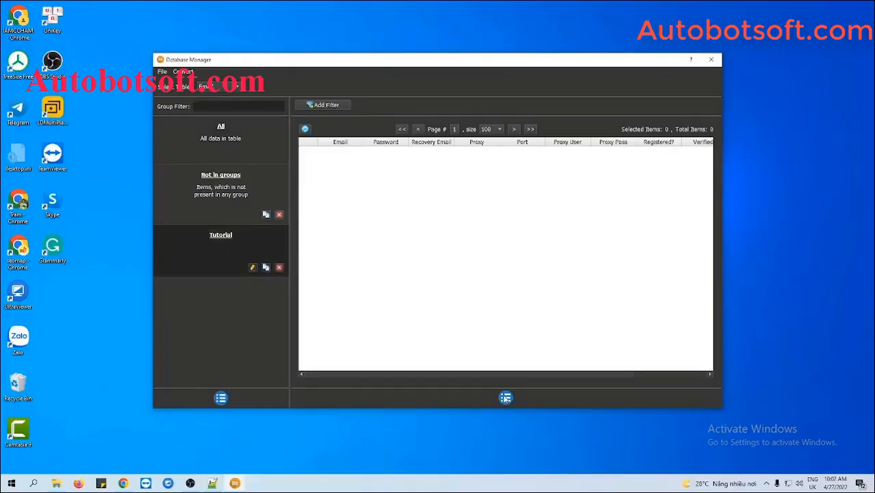
Start a new Tutorial account and enter its email, password and recovery email
left_click(505, 398)
left_click(515, 400)
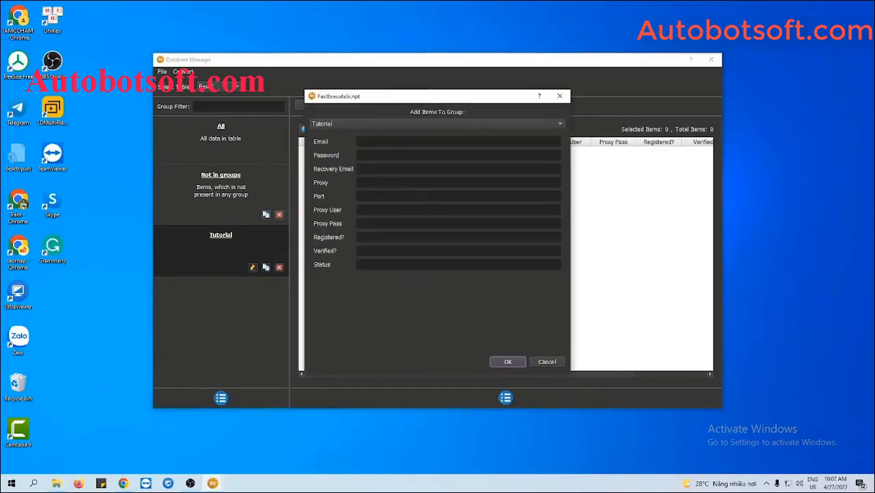
left_click(382, 143)
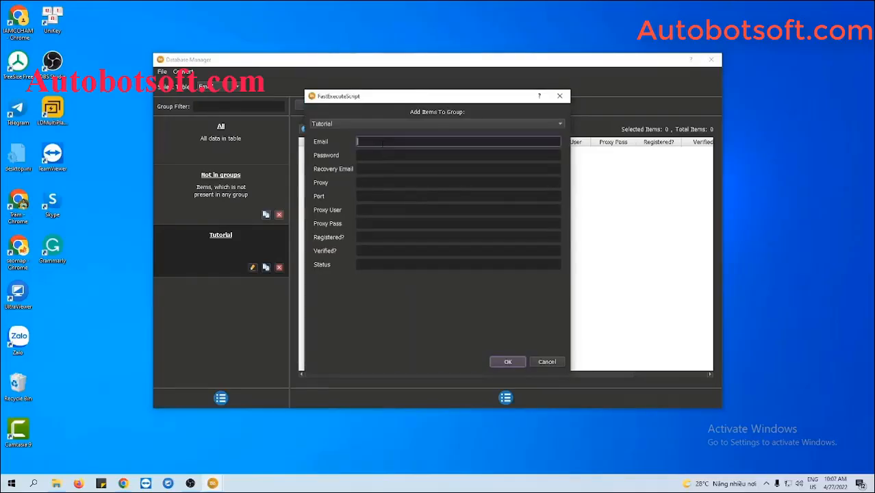
left_click(410, 156)
type("123")
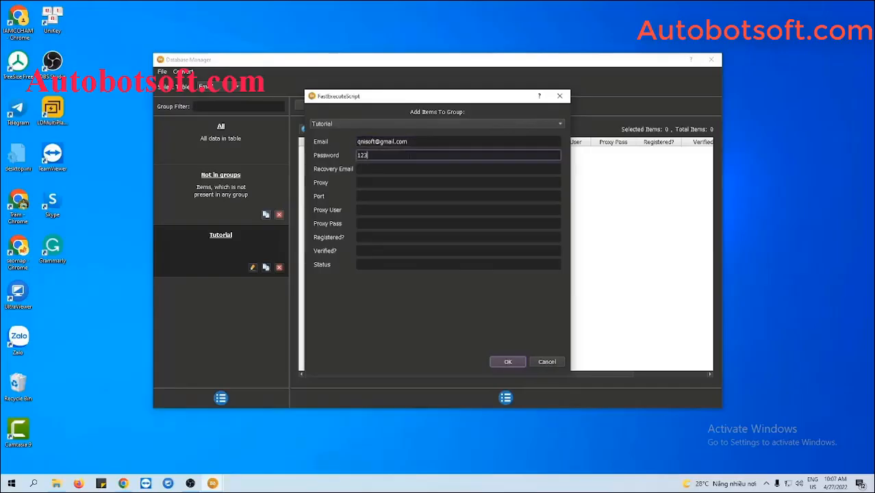
type("45678")
left_click(393, 168)
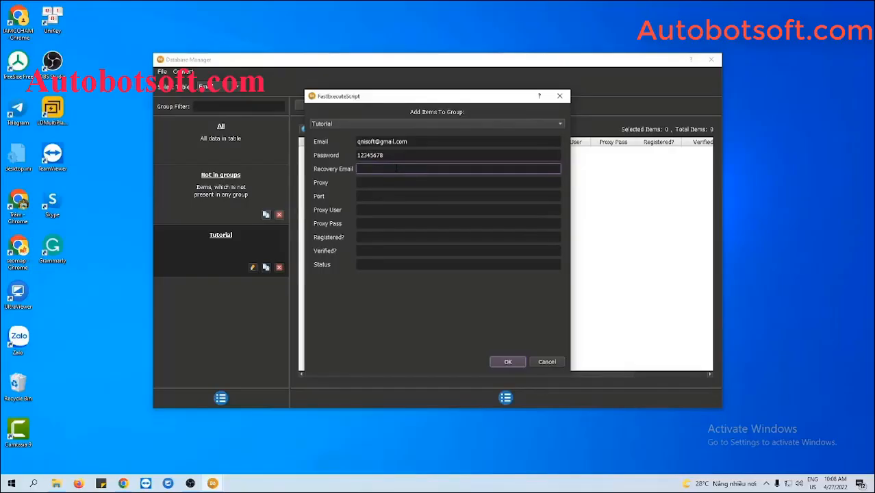
Give the account proxy 116.105.131.74 with port 3138 and save it
key("Tab")
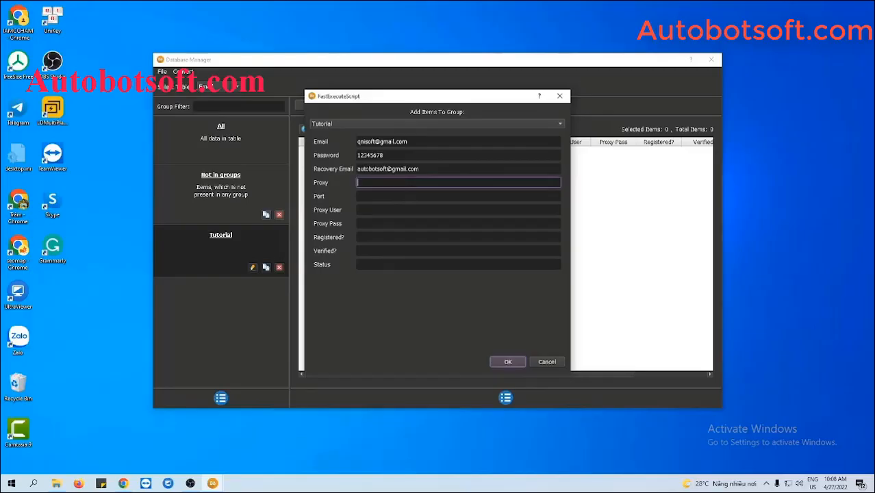
type("116.105.131.74")
left_click(405, 196)
type("3138")
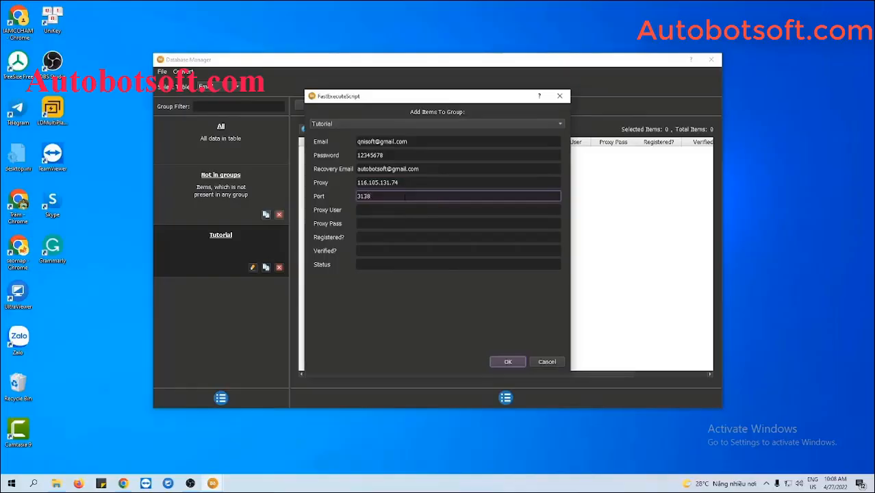
left_click(399, 212)
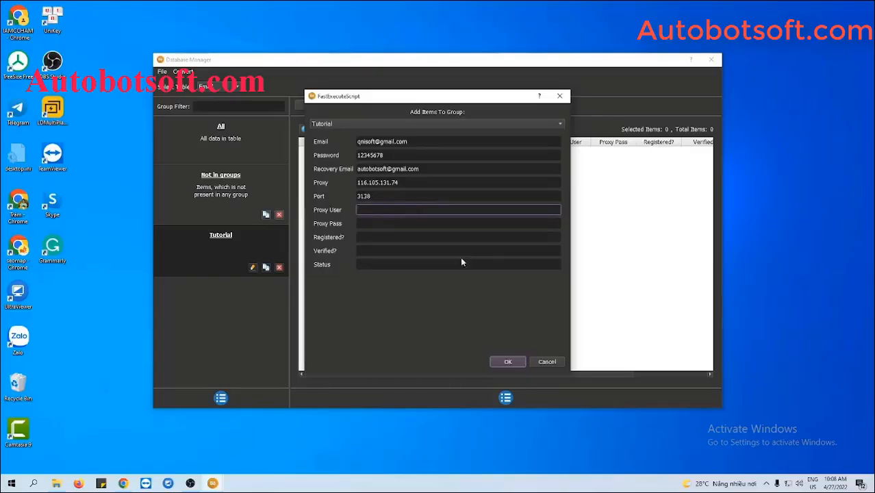
left_click(508, 364)
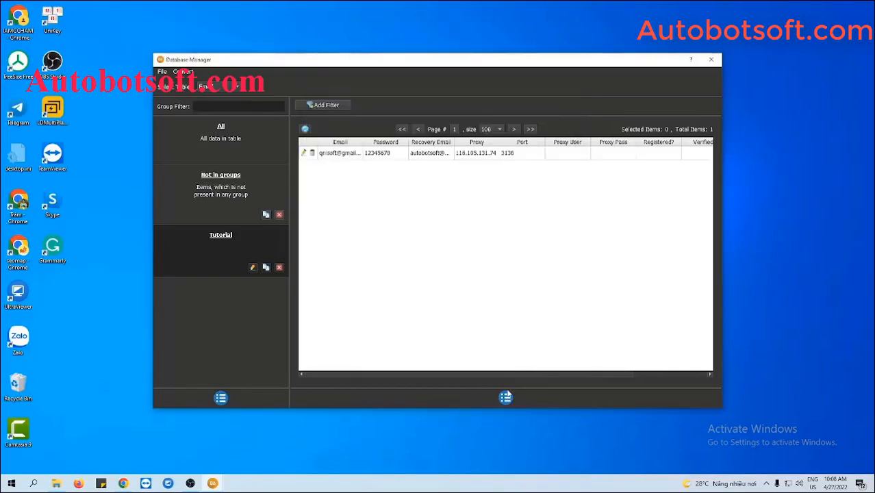
left_click(507, 398)
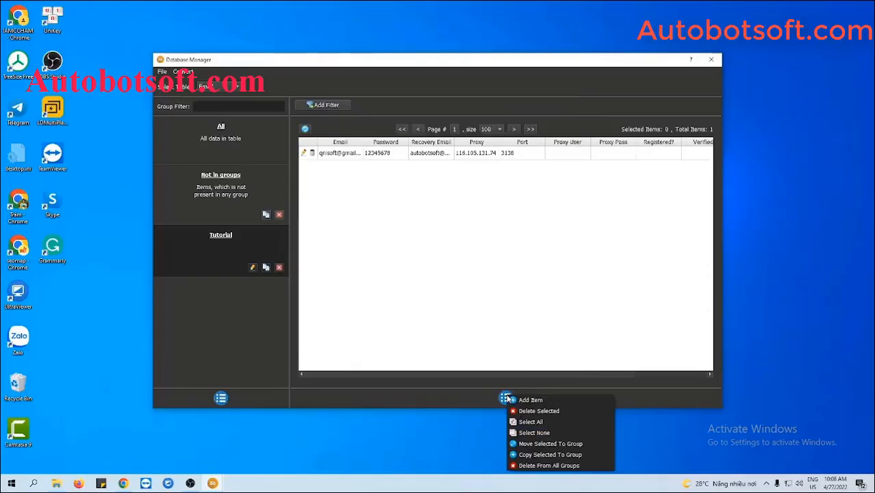
left_click(511, 288)
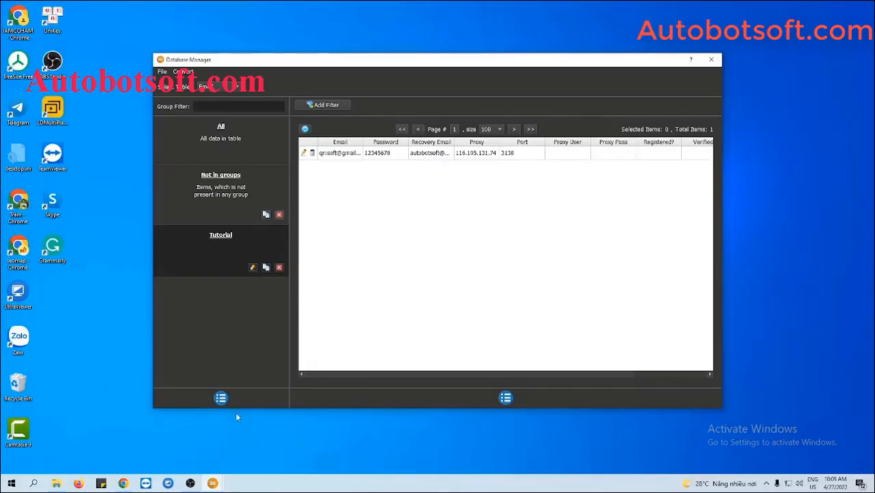
Make a new text file accounts.txt in Behance-Automation and open it in Notepad++
left_click(56, 483)
right_click(117, 317)
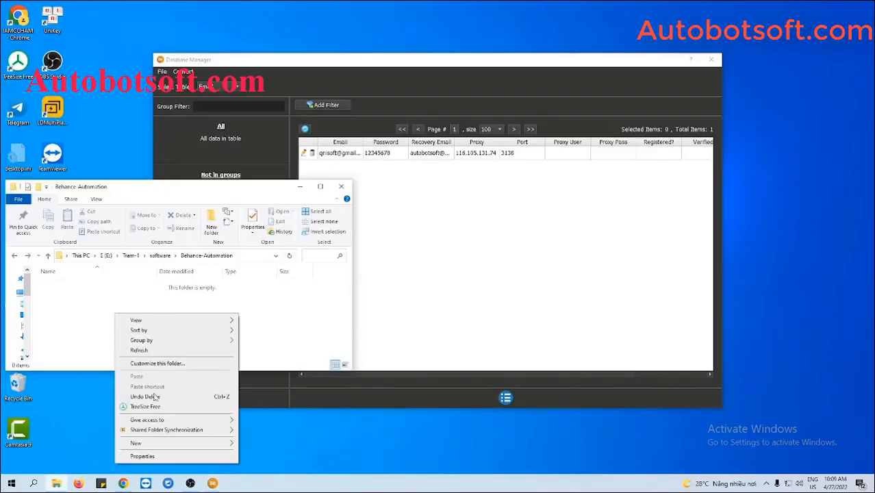
mouse_move(159, 442)
left_click(266, 420)
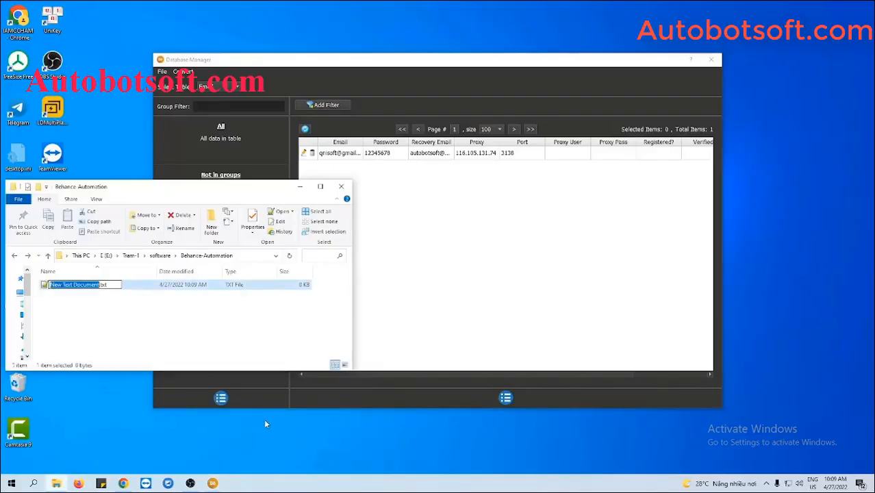
type("accounts")
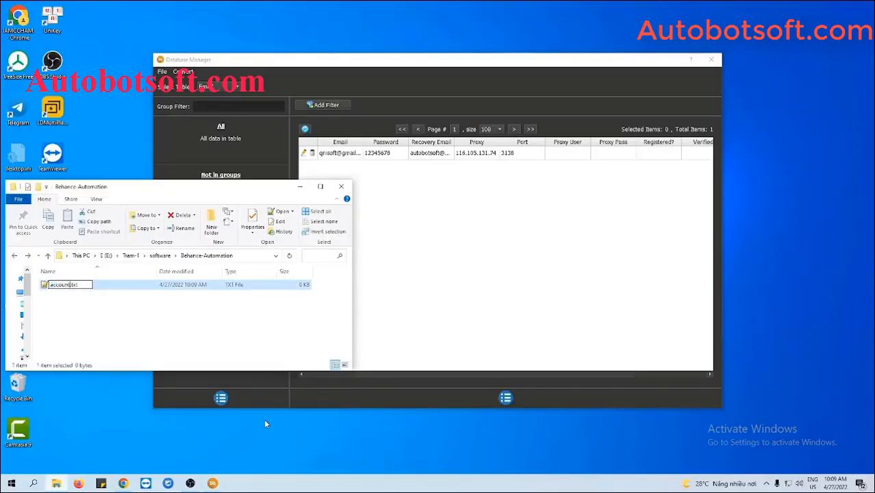
key("Return")
double_click(121, 289)
left_click(273, 194)
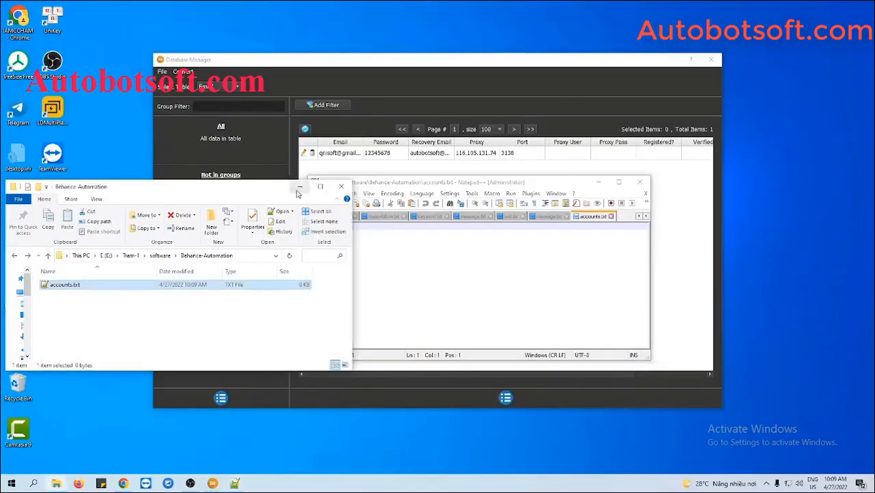
Write one line of email, password, recovery email and 116.105.131.74:3138, then save accounts.txt
left_click(300, 187)
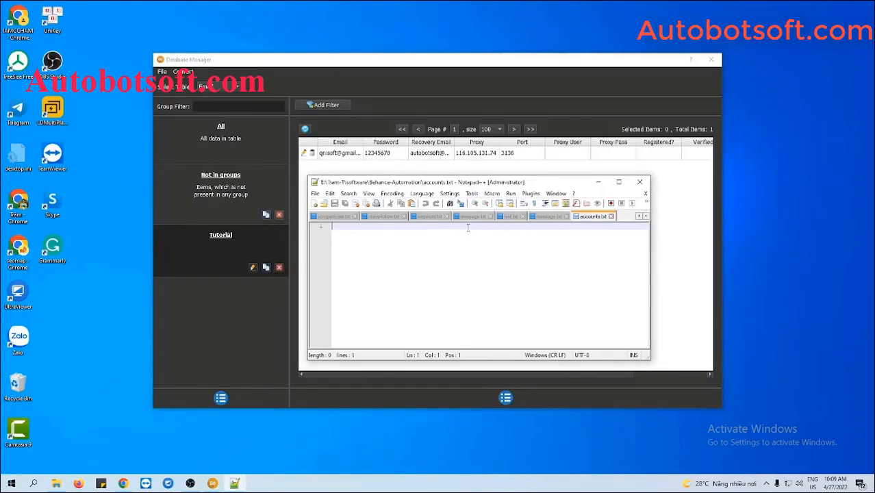
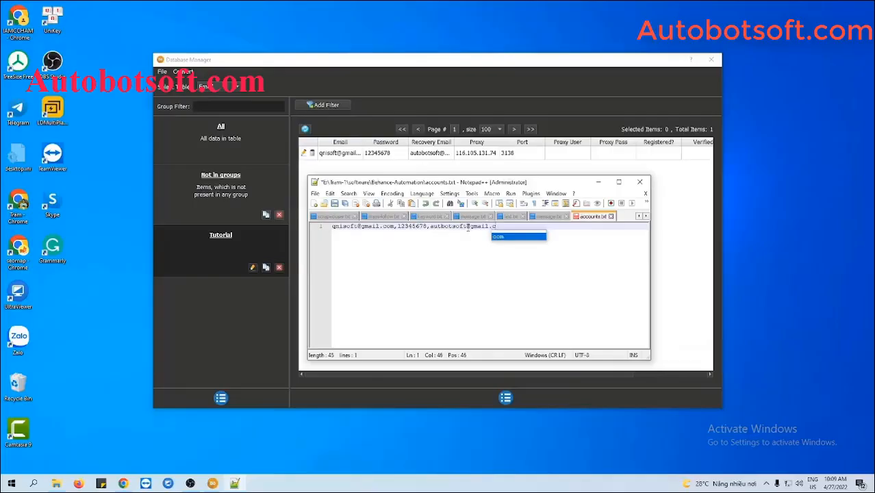
type("116.105.131.74")
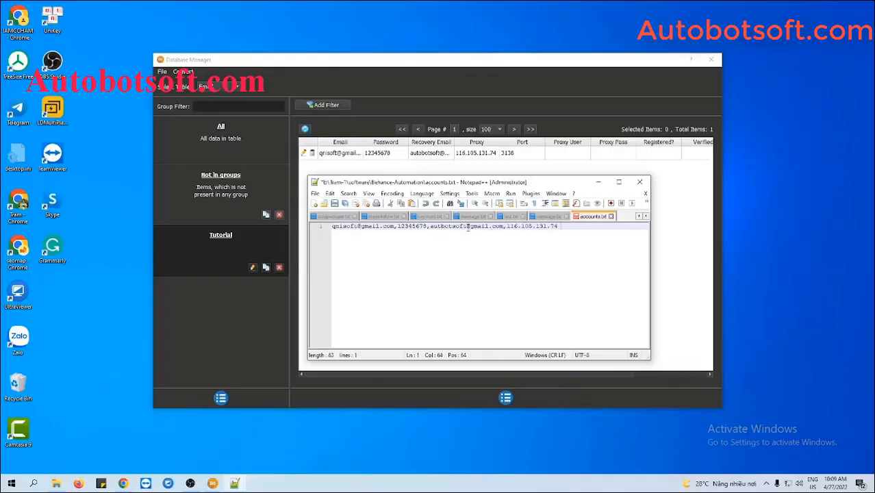
type(":3138")
key("Return")
key("Return")
key("Return")
key("Return")
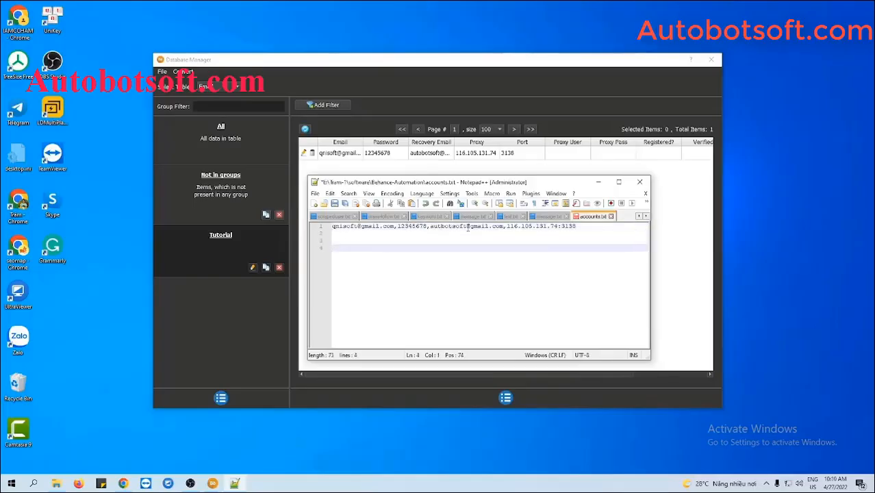
key("BackSpace")
key("BackSpace")
key("BackSpace")
key("BackSpace")
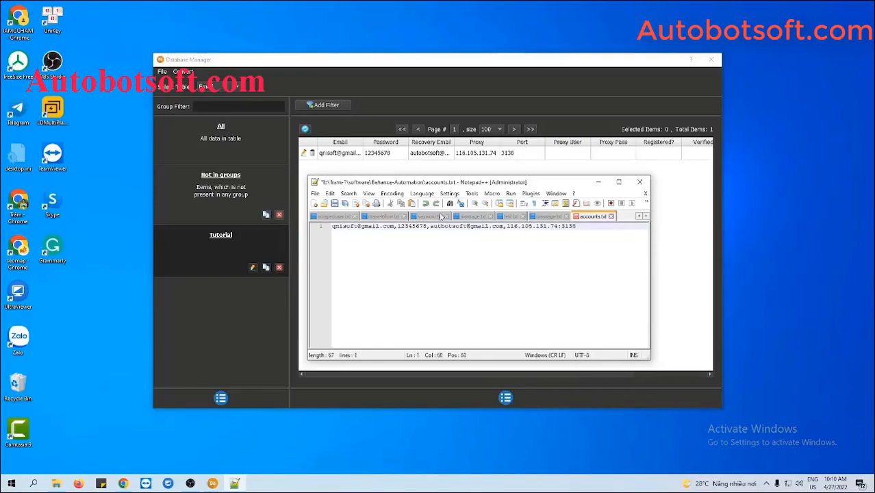
left_click(336, 204)
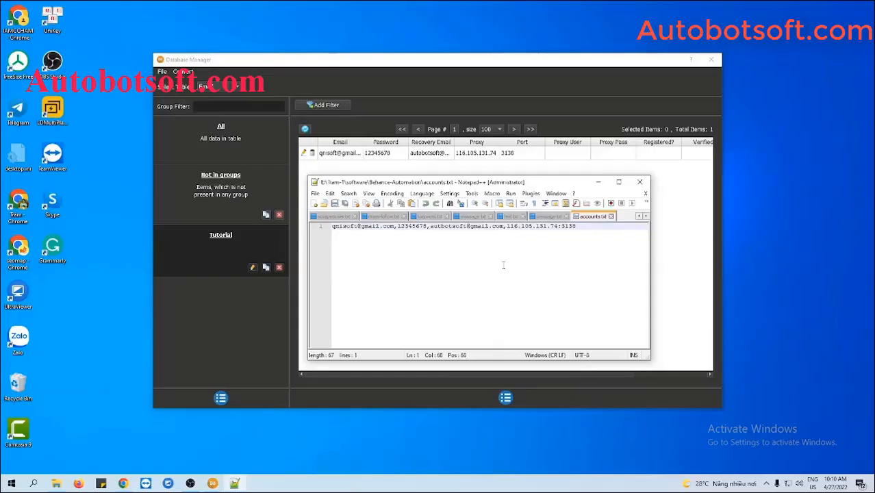
left_click(599, 184)
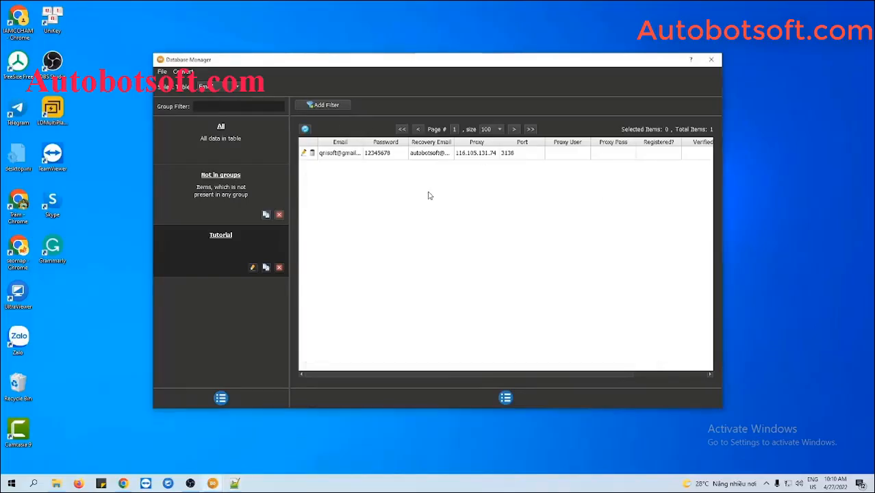
Import accounts.txt through Import Csv, creating a new Csv account group
left_click(184, 72)
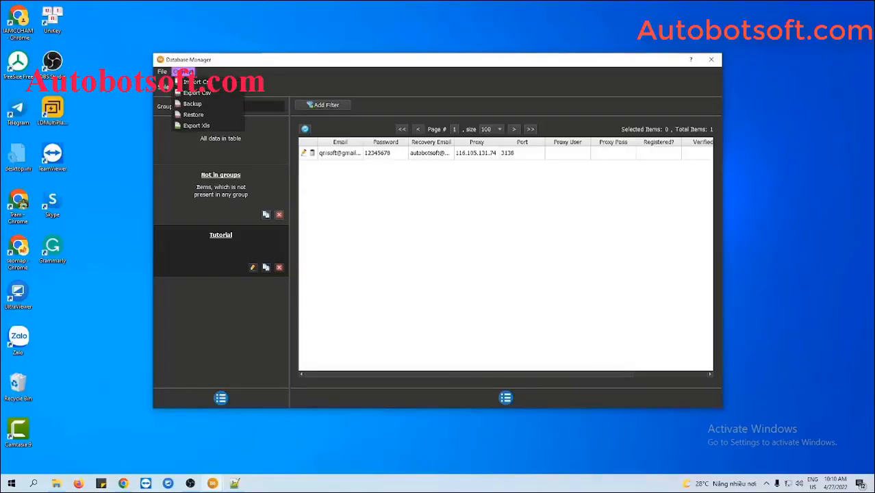
left_click(201, 83)
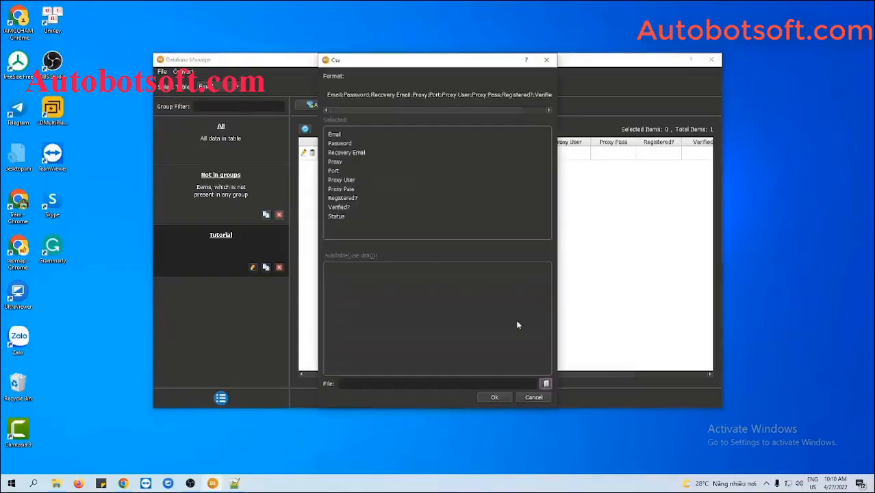
left_click(547, 385)
left_click(462, 136)
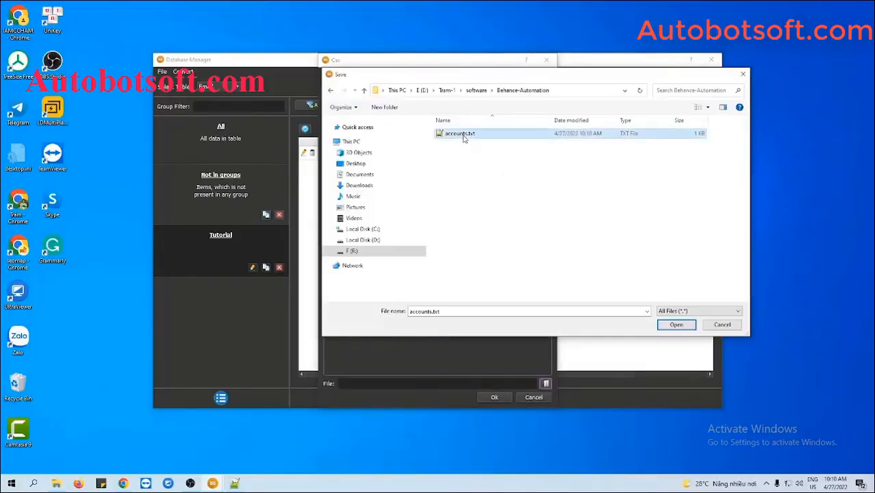
left_click(676, 325)
left_click(495, 397)
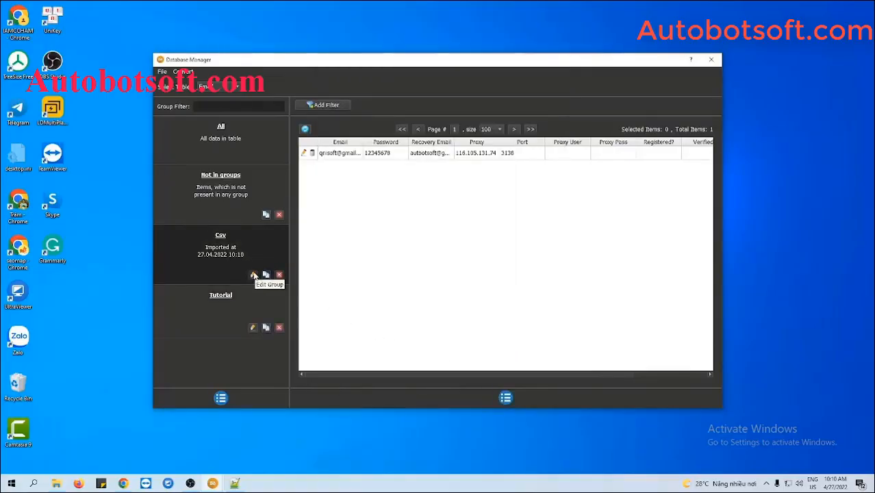
Rename the Csv group to 'Tutorial 2' and close the Database Manager
left_click(254, 274)
left_click_drag(414, 195, 398, 196)
type("Tu")
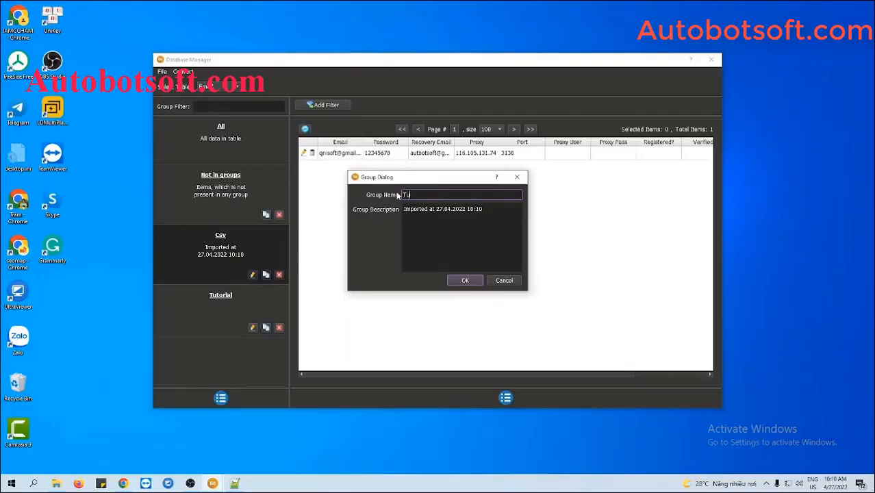
type("torial 2")
left_click(465, 280)
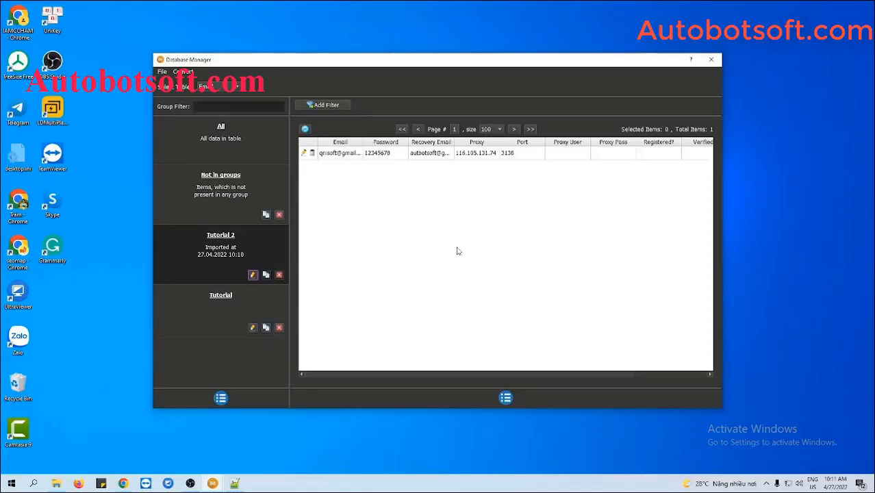
left_click(710, 60)
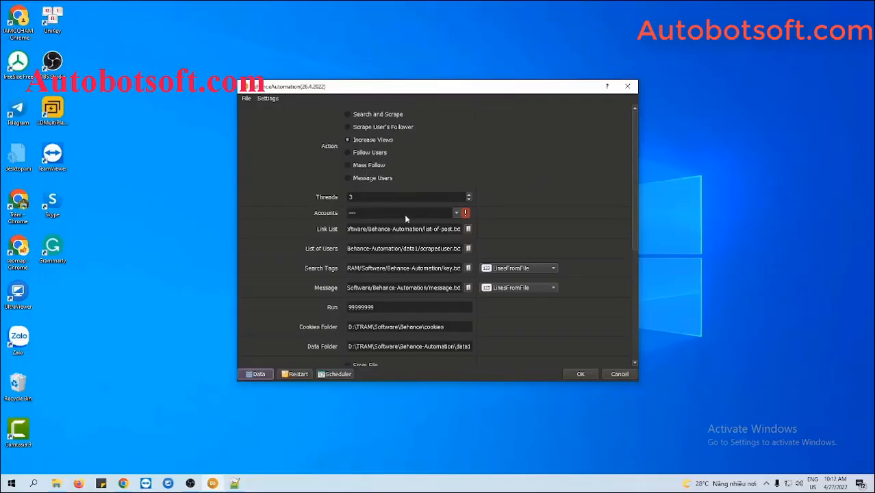
left_click(457, 214)
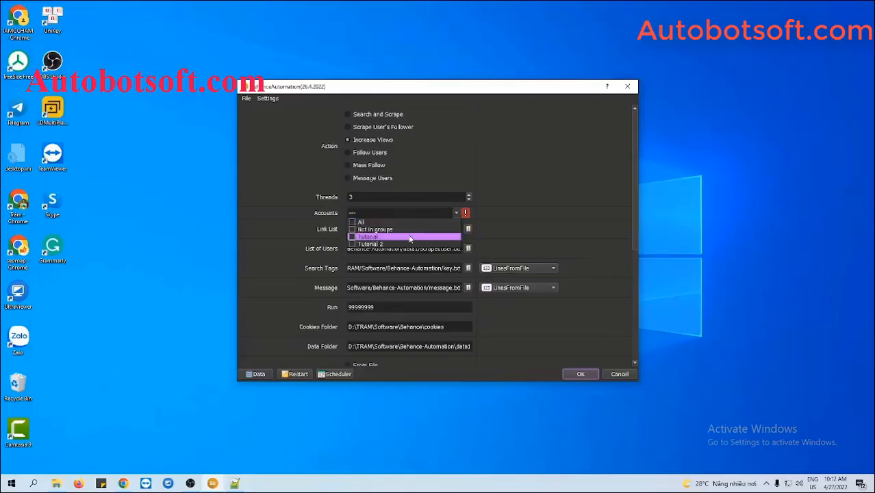
Select the Tutorial group under Accounts and enter 1000 as the Run count
left_click(352, 237)
left_click(594, 248)
scroll(594, 249, "down", 2)
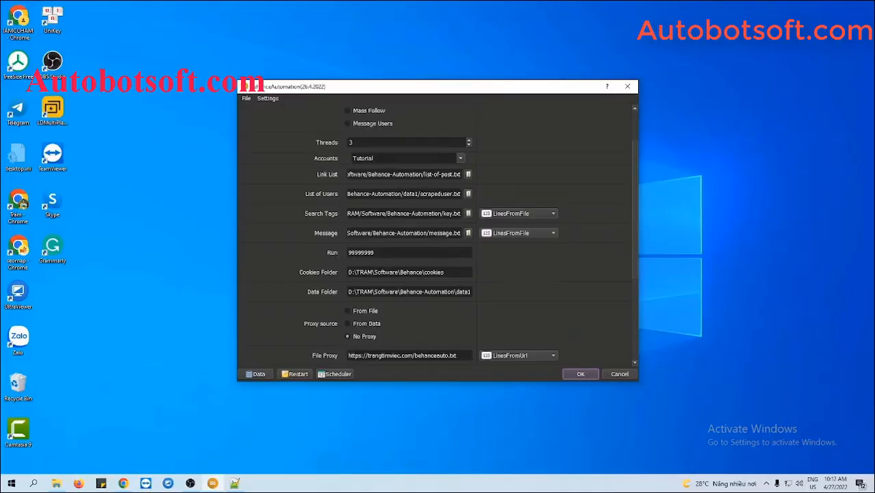
left_click(380, 253)
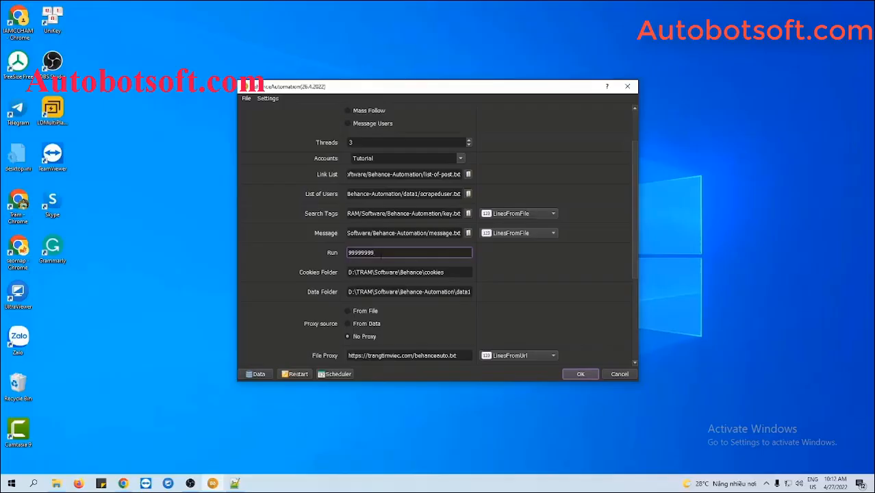
key("ctrl+a")
type("1000")
left_click(525, 259)
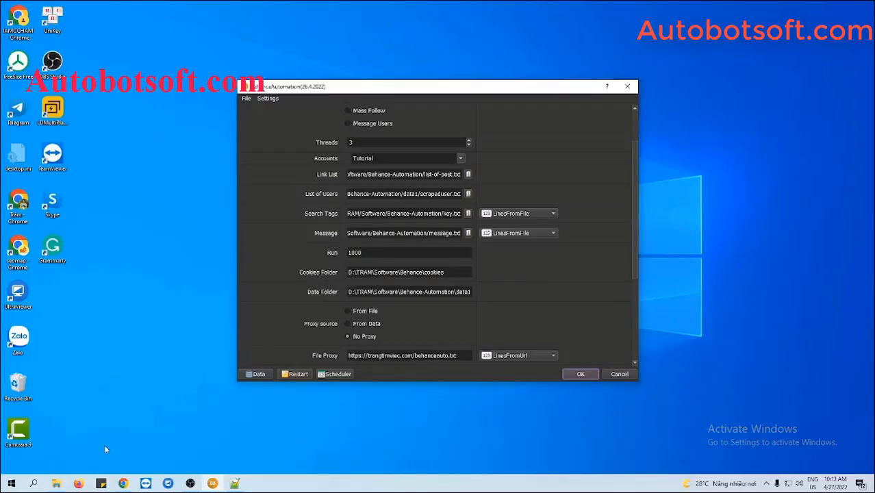
Create a 'cookies' folder and paste its path into the Cookies Folder setting
left_click(56, 484)
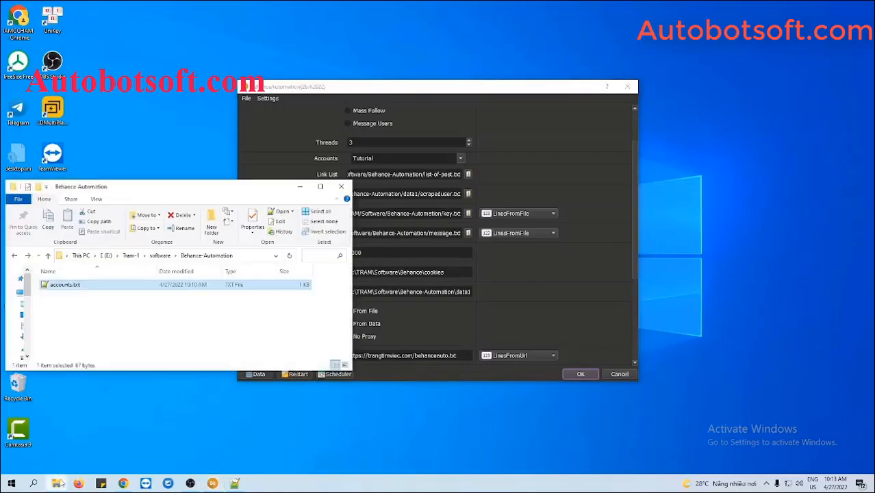
right_click(112, 305)
mouse_move(130, 432)
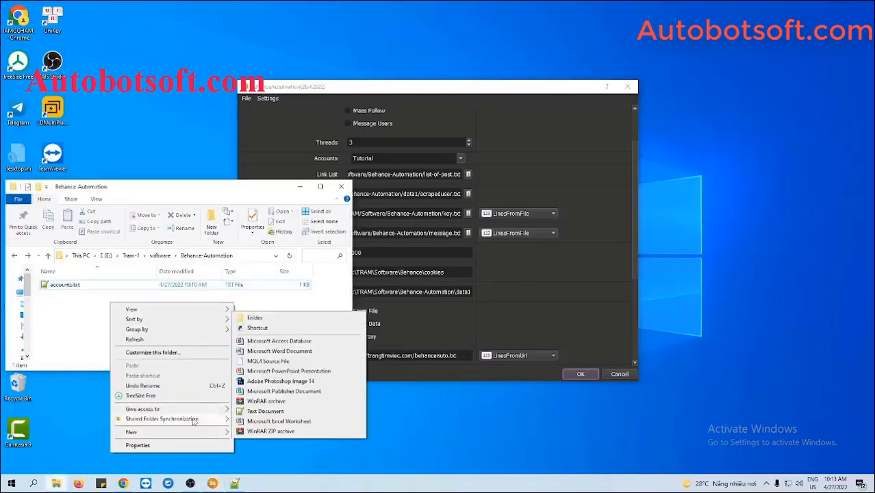
left_click(255, 309)
type("cookie")
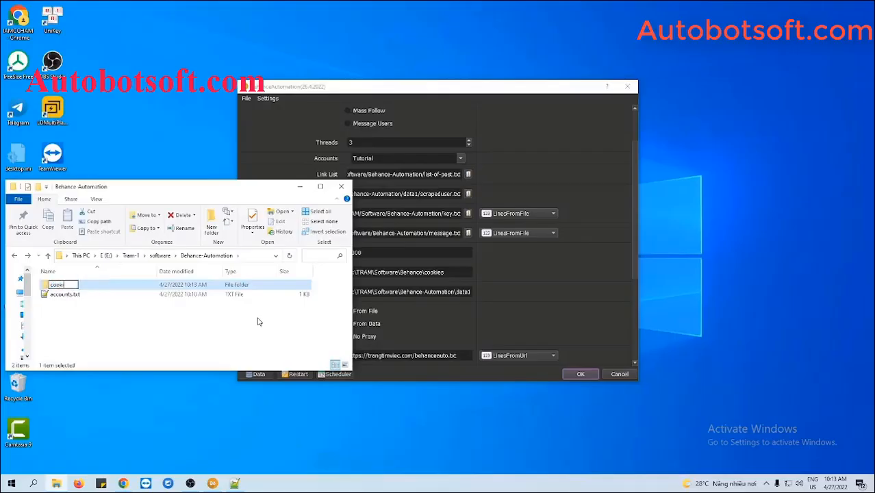
type("s")
key("Return")
double_click(142, 291)
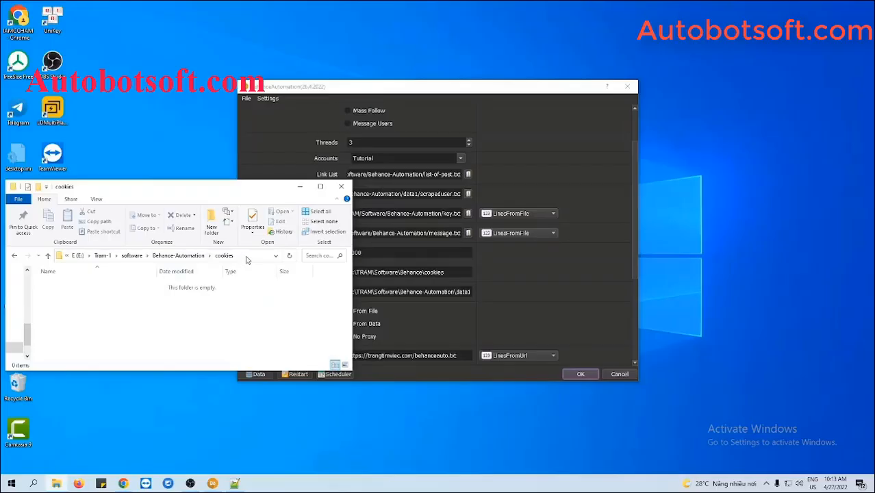
left_click(247, 257)
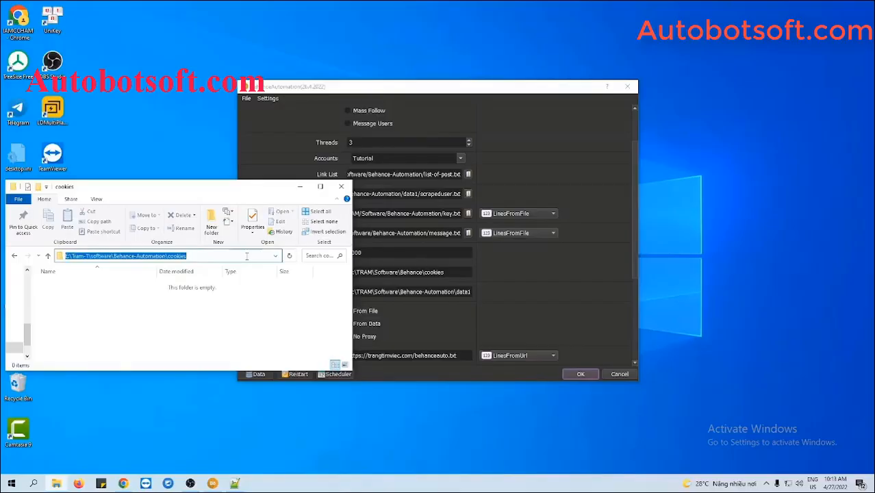
left_click(510, 283)
left_click_drag(348, 272, 449, 272)
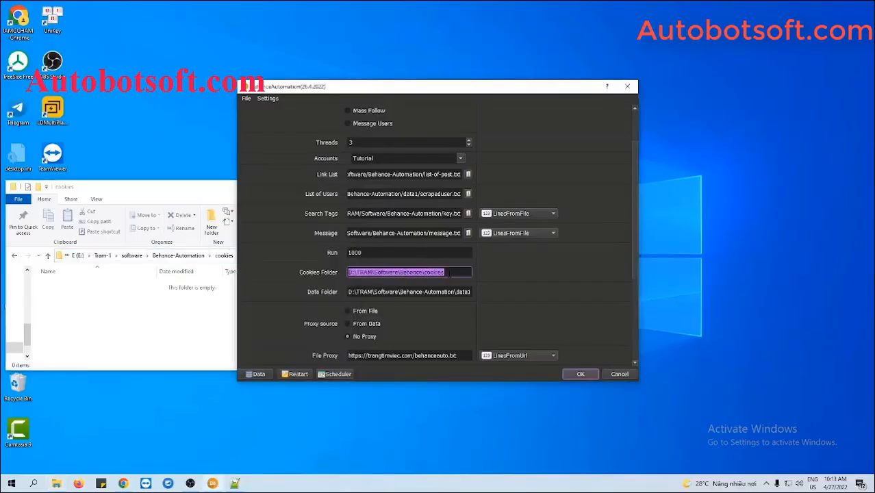
key("ctrl+v")
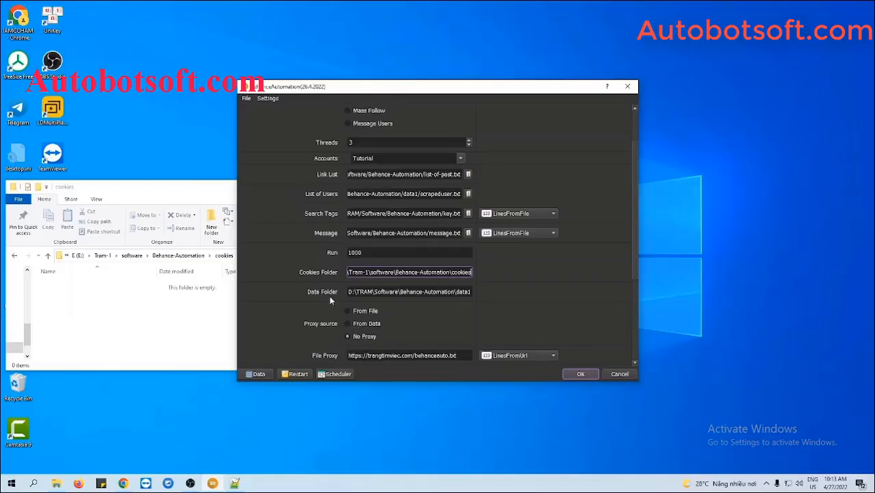
Create a 'data' folder and paste its path into the Data Folder setting
left_click(15, 256)
right_click(79, 311)
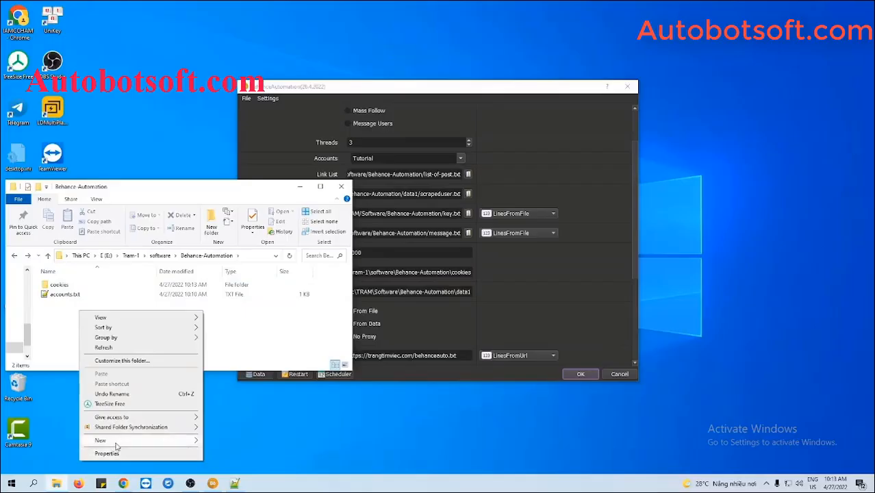
mouse_move(115, 442)
left_click(226, 327)
type("dat")
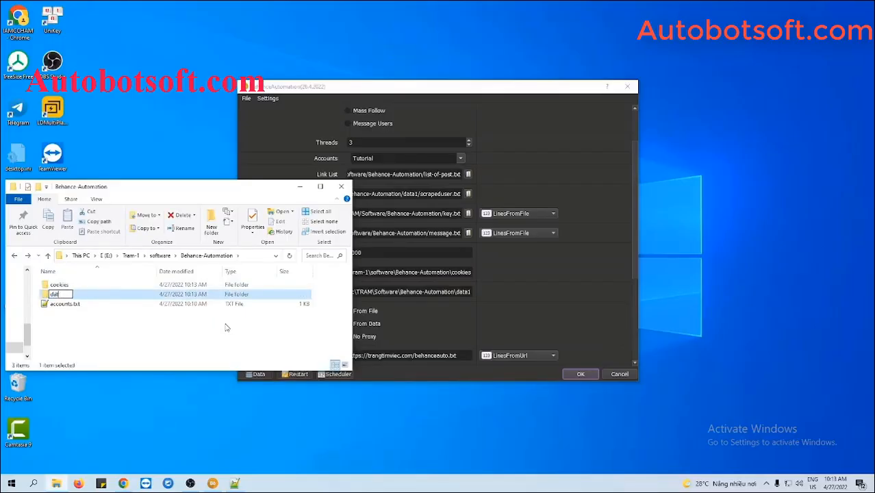
type("a")
key("Return")
double_click(191, 295)
left_click(248, 255)
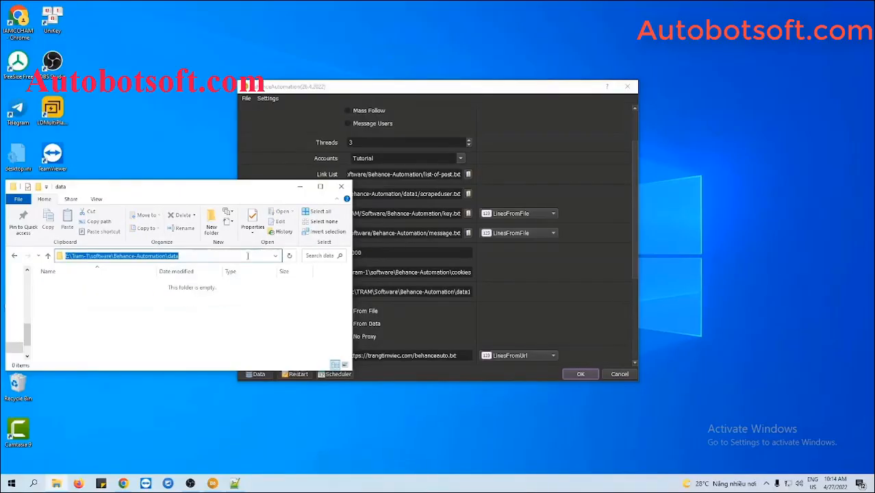
left_click(443, 293)
triple_click(443, 293)
key("ctrl+v")
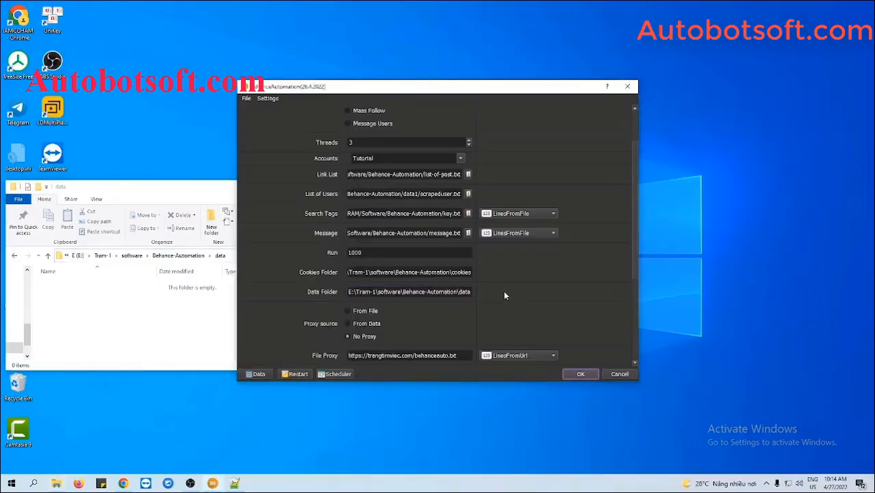
left_click(182, 203)
left_click(299, 186)
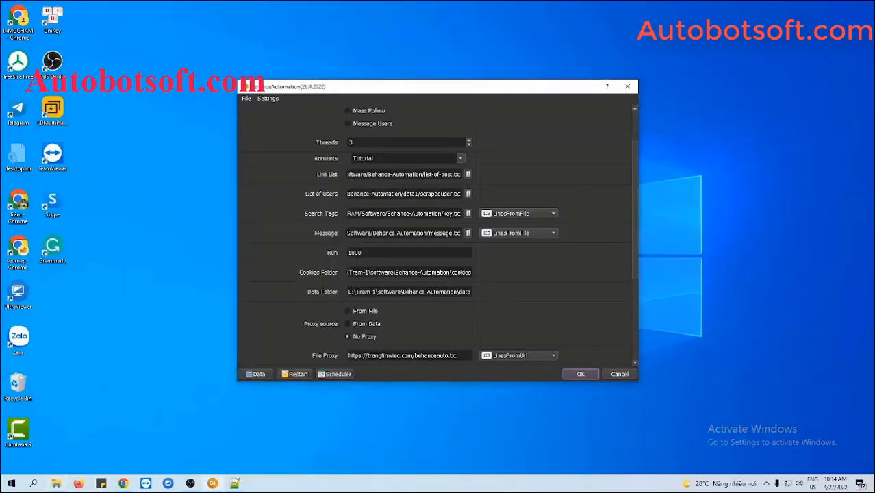
Switch the File Proxy mode from LinesFromUrl to LinesFromFile
scroll(548, 309, "down", 2)
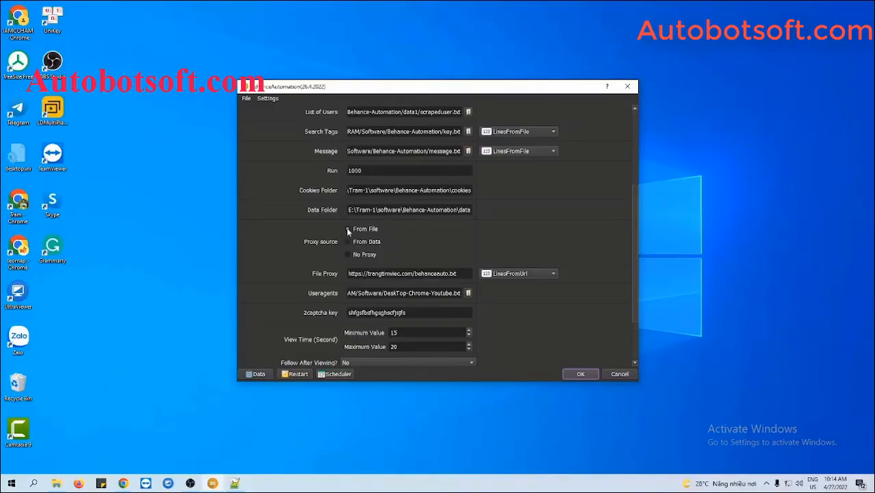
left_click(348, 230)
left_click_drag(457, 274, 348, 274)
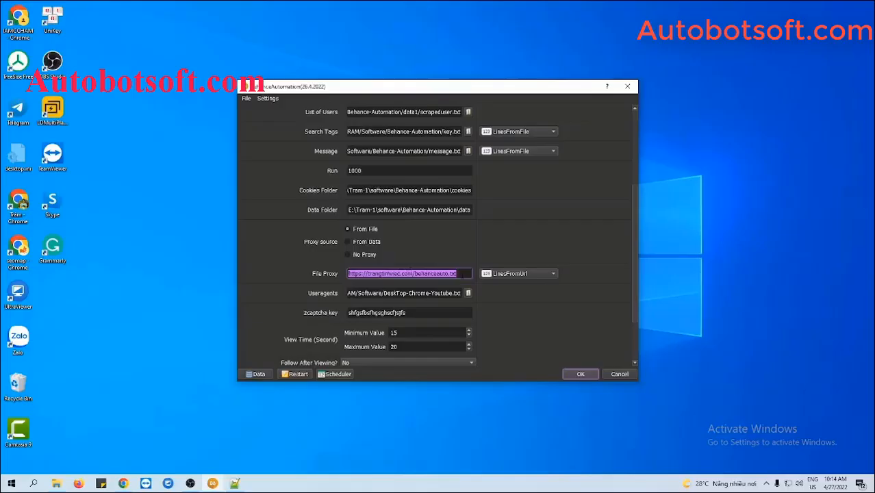
left_click(467, 259)
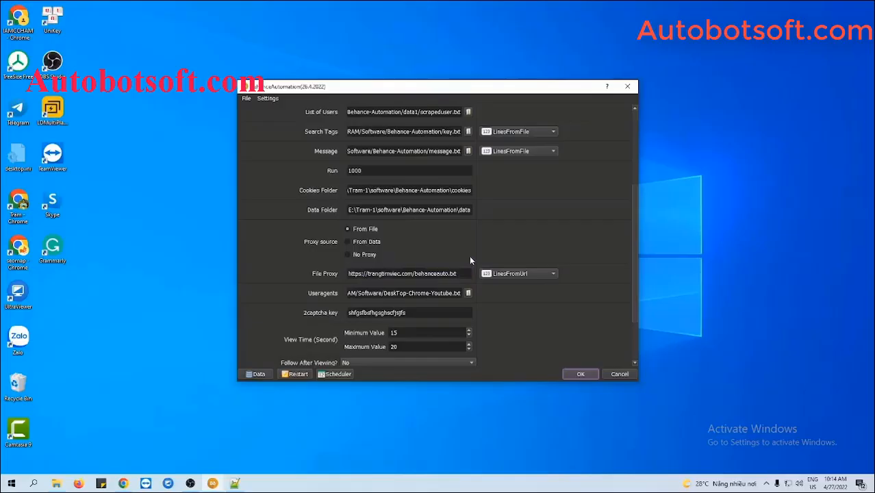
left_click(515, 276)
left_click(517, 263)
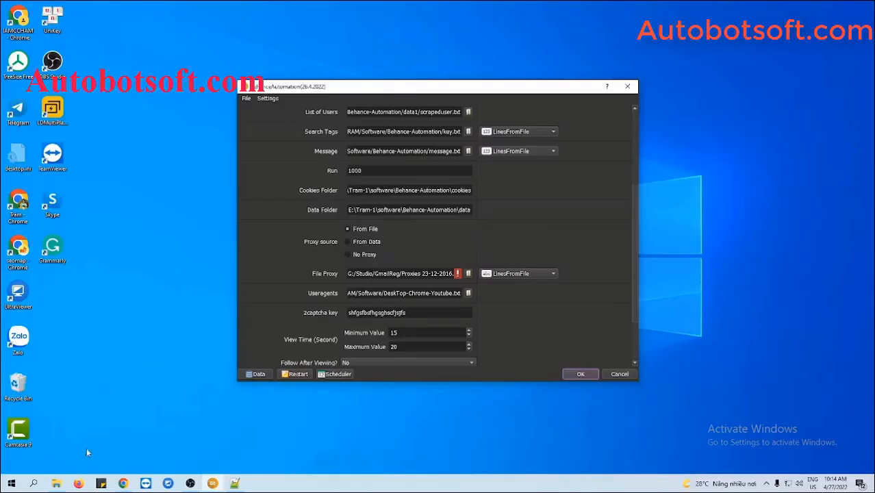
Create a new text document named proxy.txt in the Behance-Automation folder
left_click(56, 483)
left_click(18, 256)
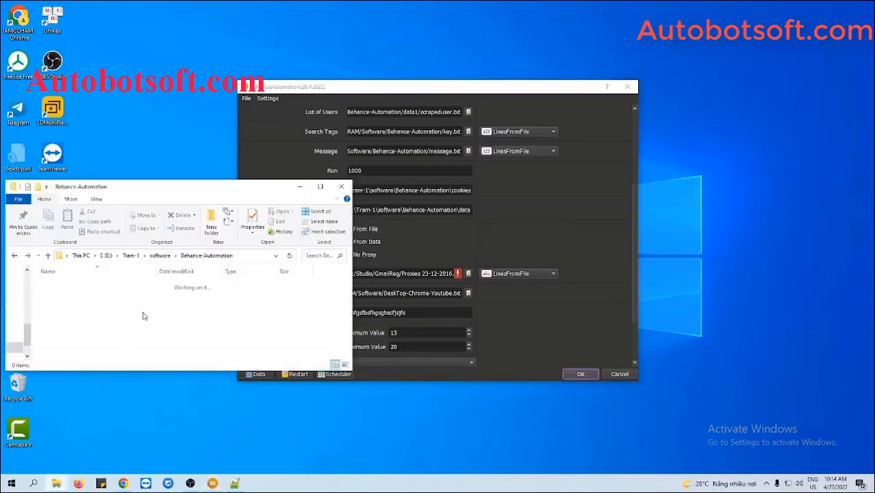
right_click(192, 353)
mouse_move(186, 305)
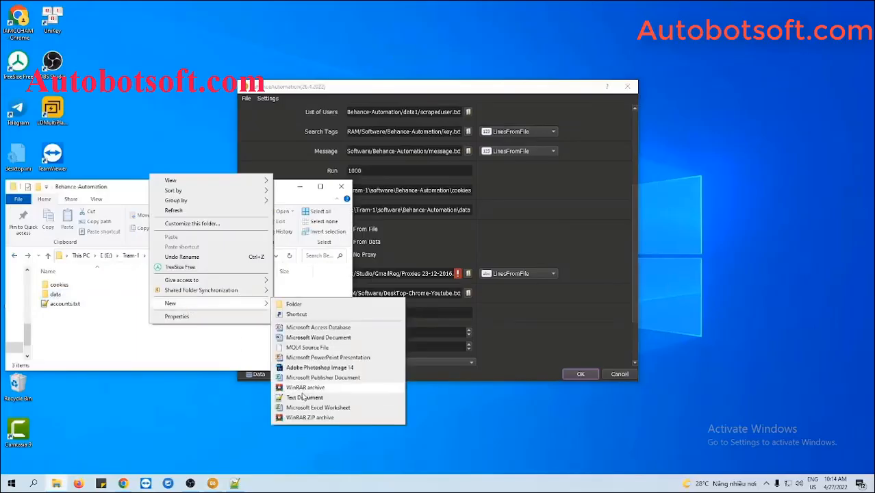
left_click(302, 396)
type("proxy.txt")
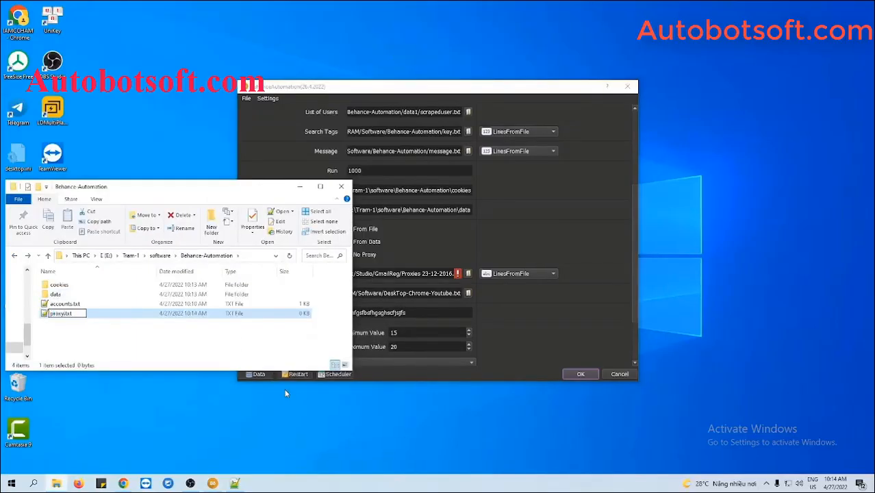
key("Return")
Paste the proxy IP:port list into proxy.txt, remove the trailing empty line, and save
double_click(80, 315)
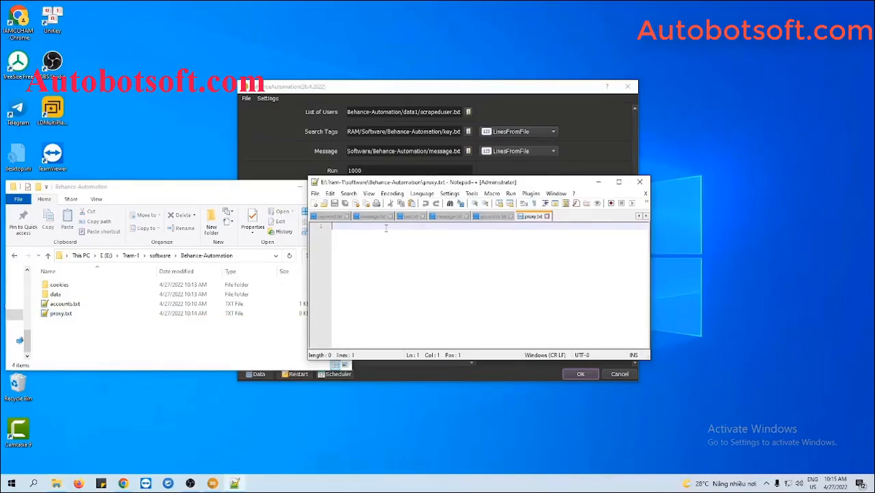
key("ctrl+v")
key("BackSpace")
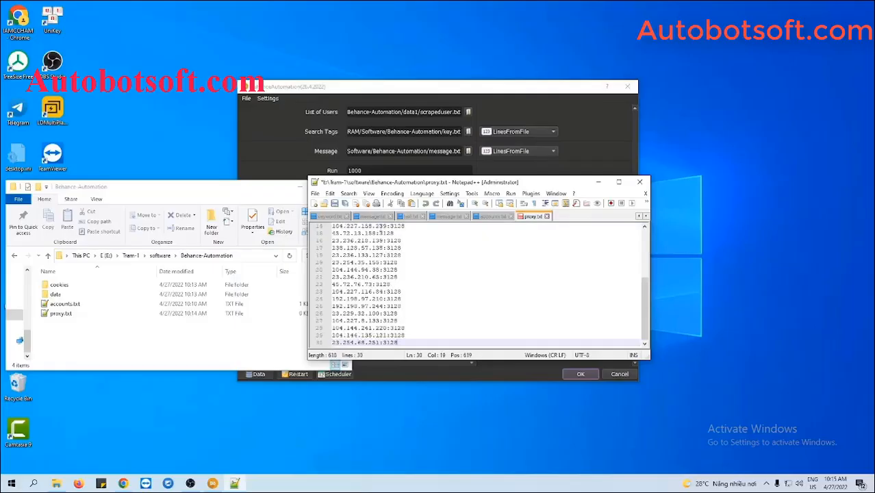
left_click(334, 203)
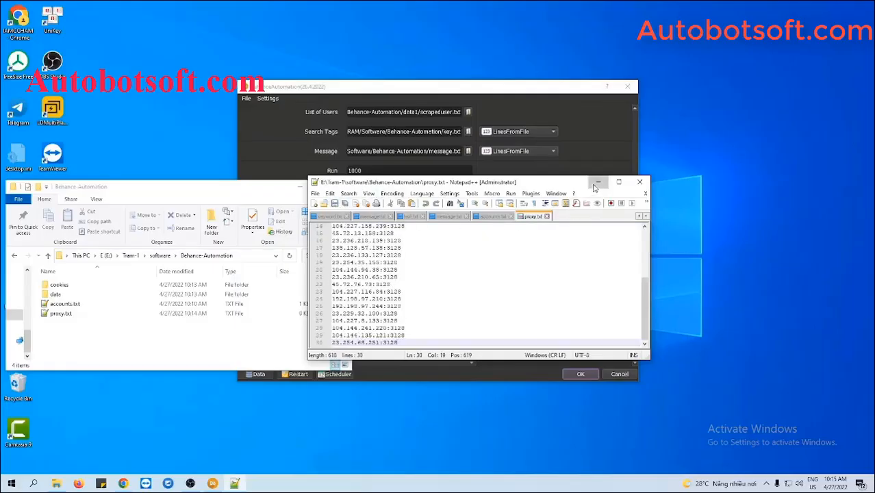
Set proxy.txt as the File Proxy source in Behance Automation
left_click(597, 183)
left_click(300, 186)
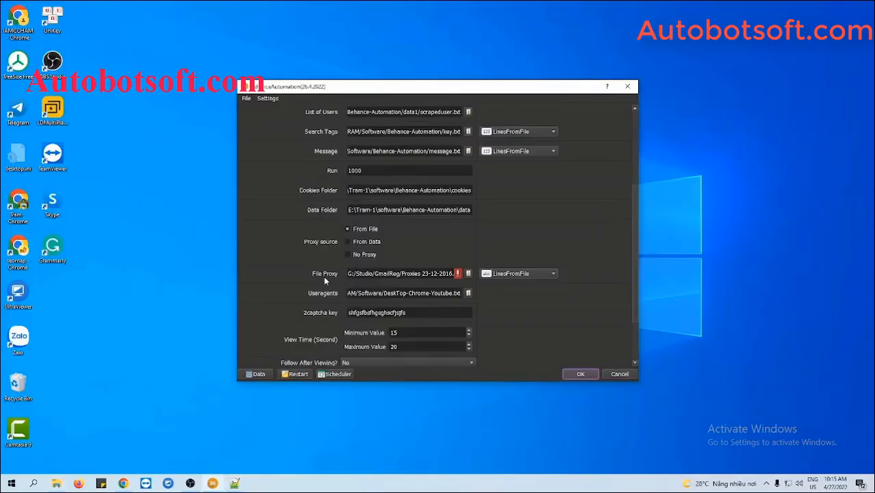
left_click(468, 274)
left_click(382, 189)
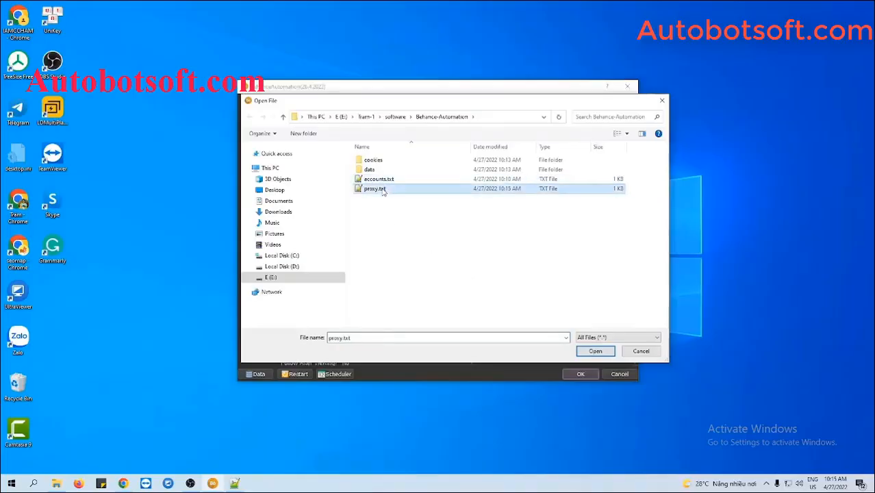
left_click(593, 350)
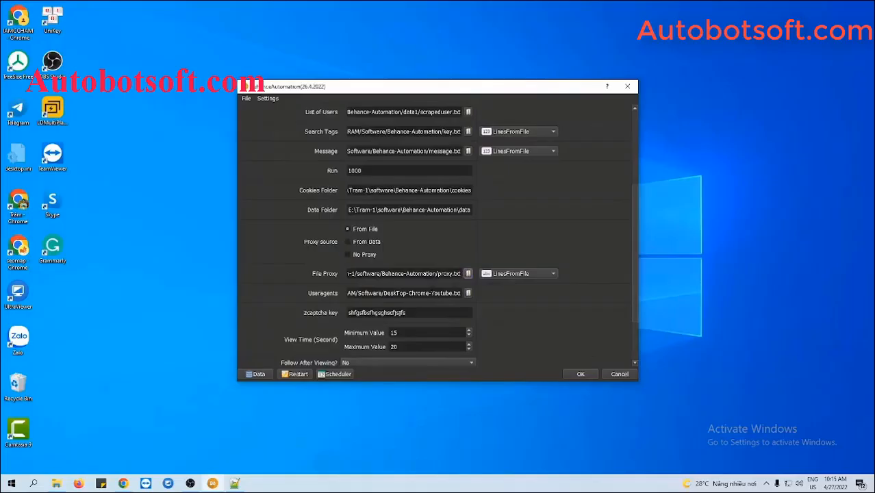
Select From Data and review the accounts' proxies in the Database Manager
left_click(348, 242)
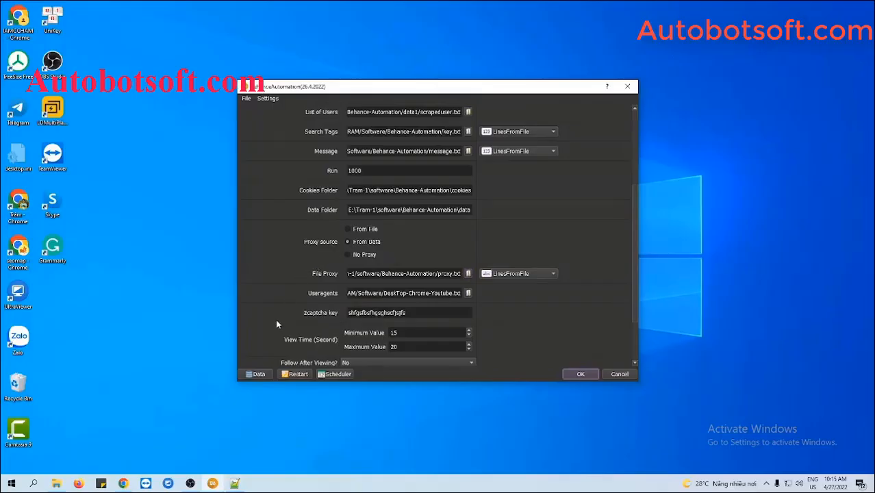
left_click(258, 374)
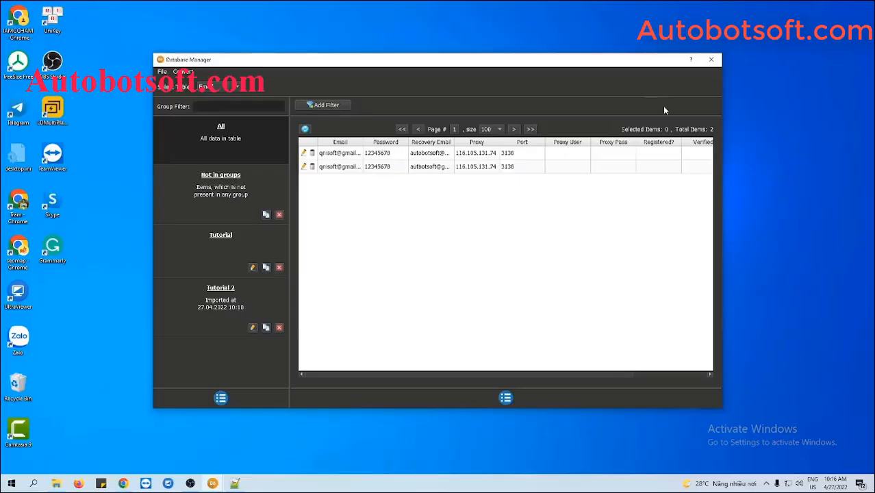
left_click(709, 60)
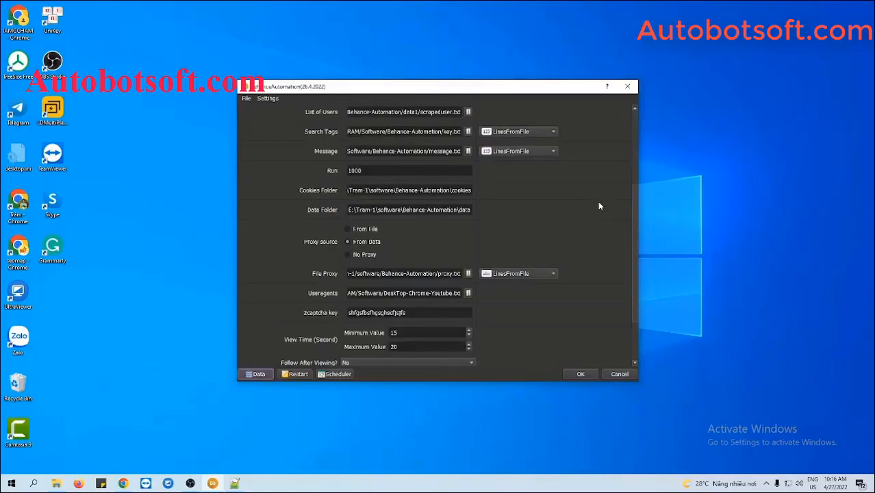
Switch the proxy source to No Proxy
left_click(348, 255)
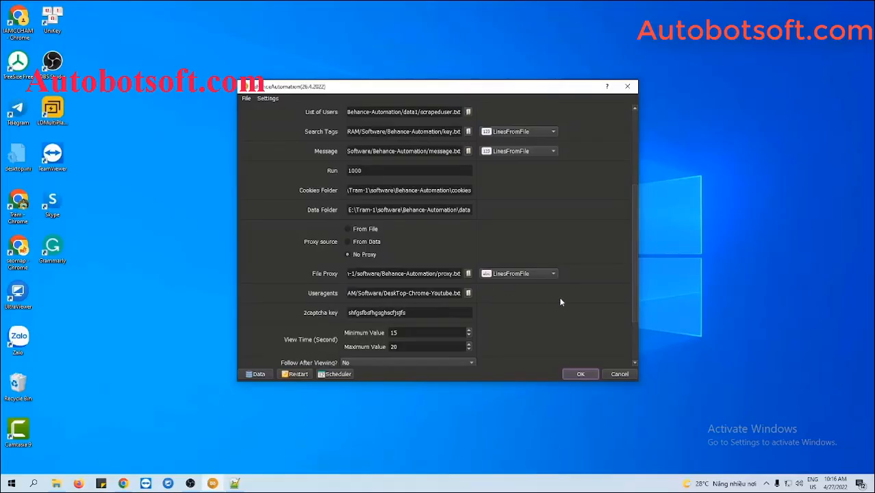
scroll(561, 311, "down", 1)
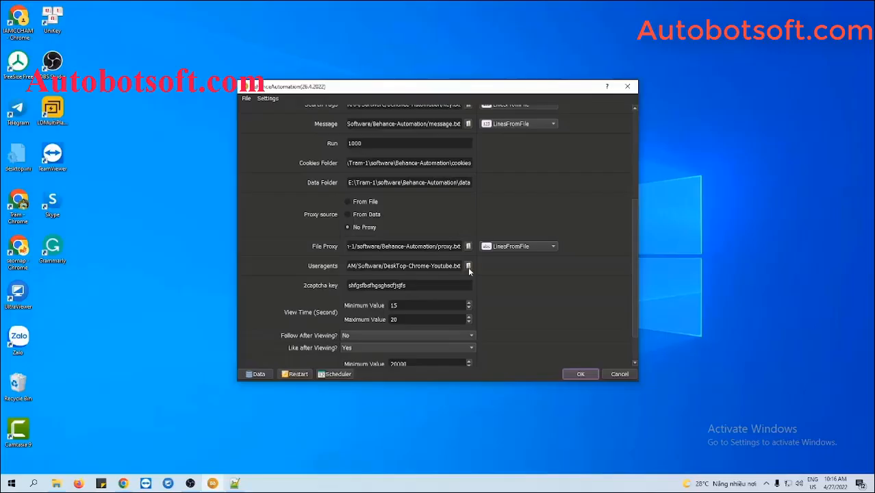
left_click(61, 478)
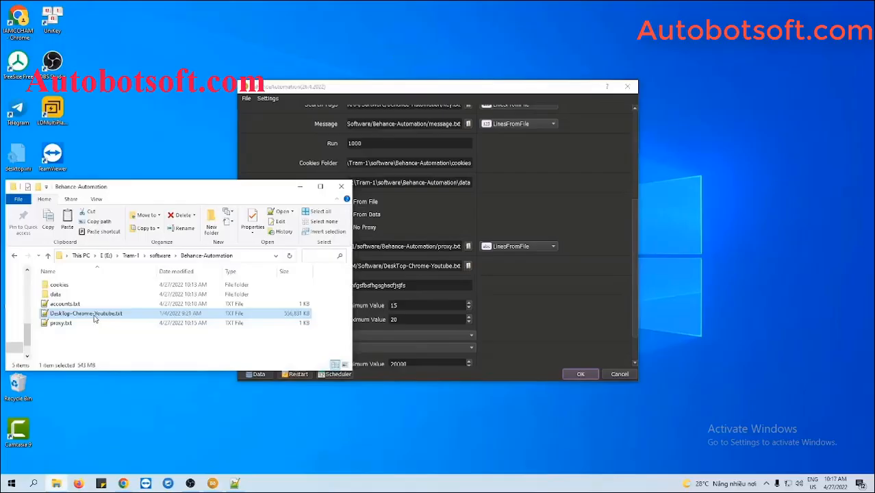
Point the Useragents setting to DeskTop-Chrome-Youtube.txt and minimize File Explorer
left_click(510, 306)
left_click(470, 265)
left_click(400, 188)
left_click(595, 350)
left_click(200, 203)
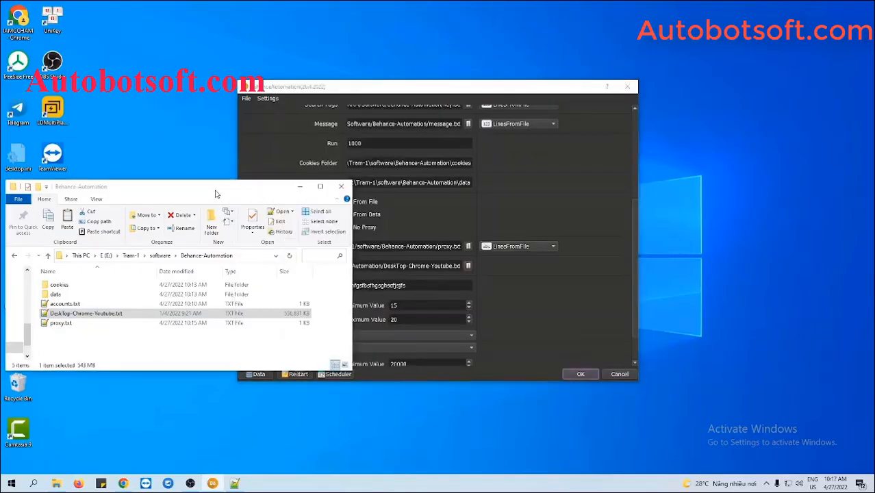
left_click(300, 187)
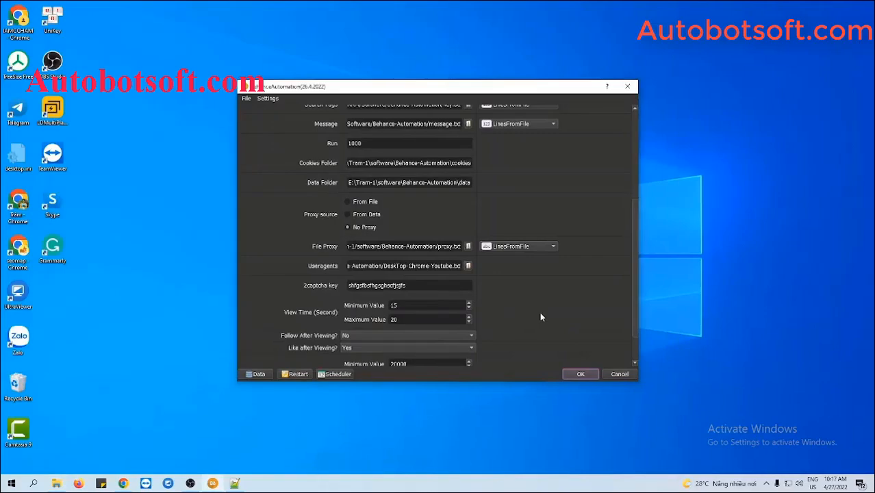
scroll(540, 314, "down", 1)
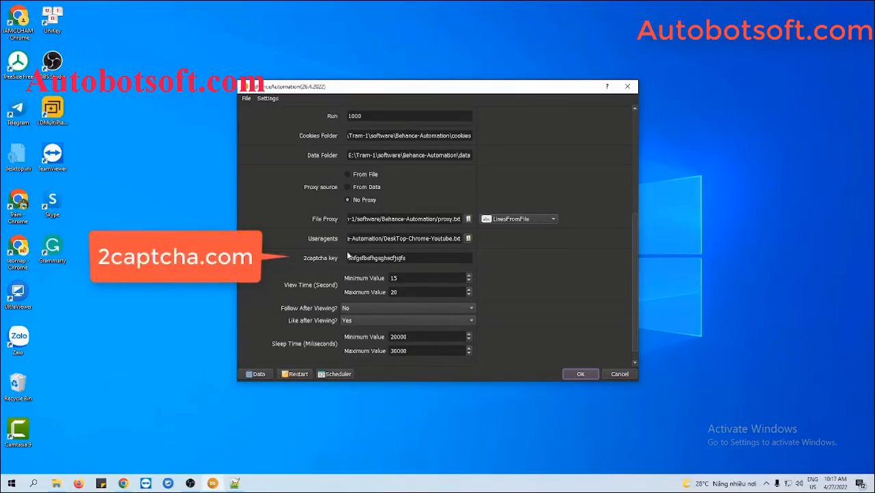
left_click(420, 259)
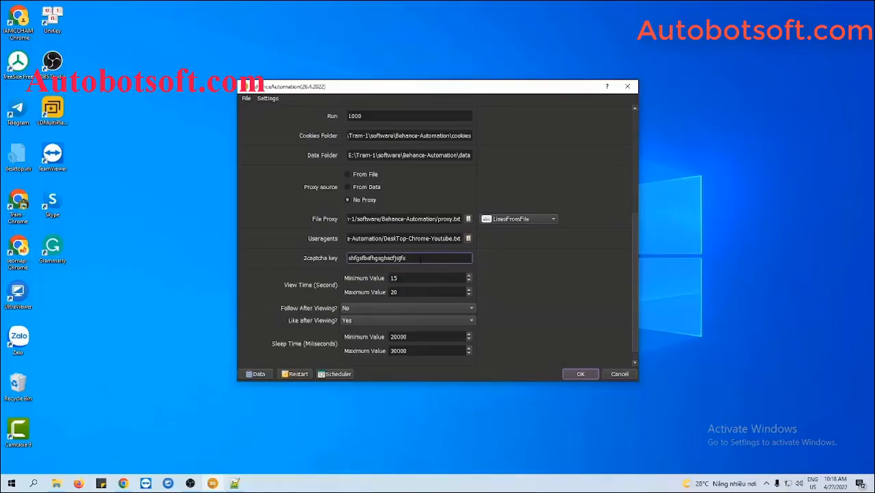
left_click(526, 288)
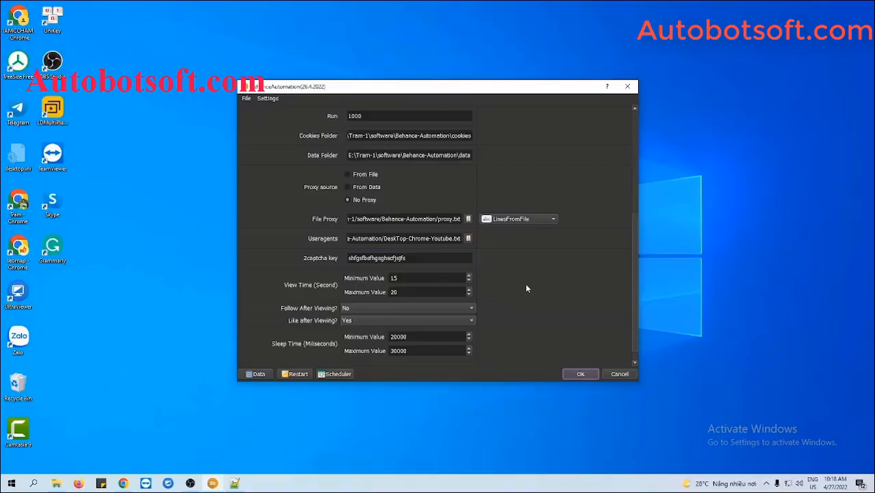
scroll(526, 288, "down", 1)
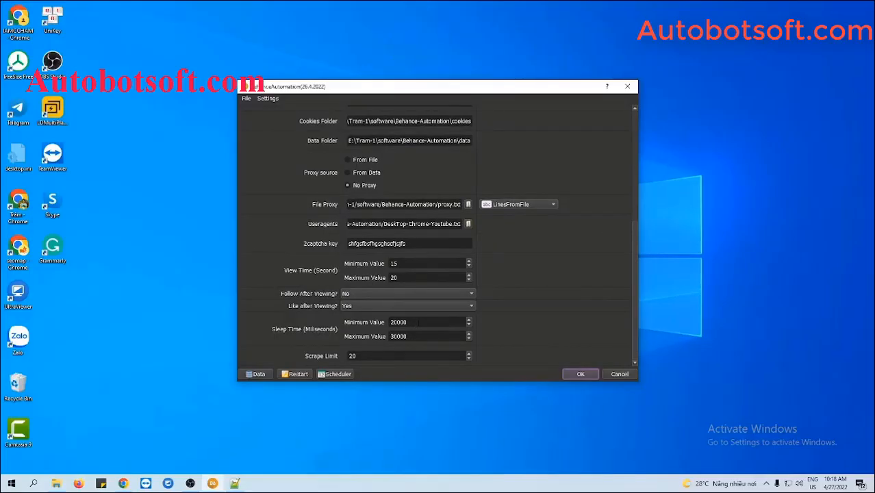
Change Sleep Time from 20000 to a 5000 minimum and 7000 maximum milliseconds
left_click(416, 333)
left_click_drag(416, 322, 384, 324)
type("5000")
key("Tab")
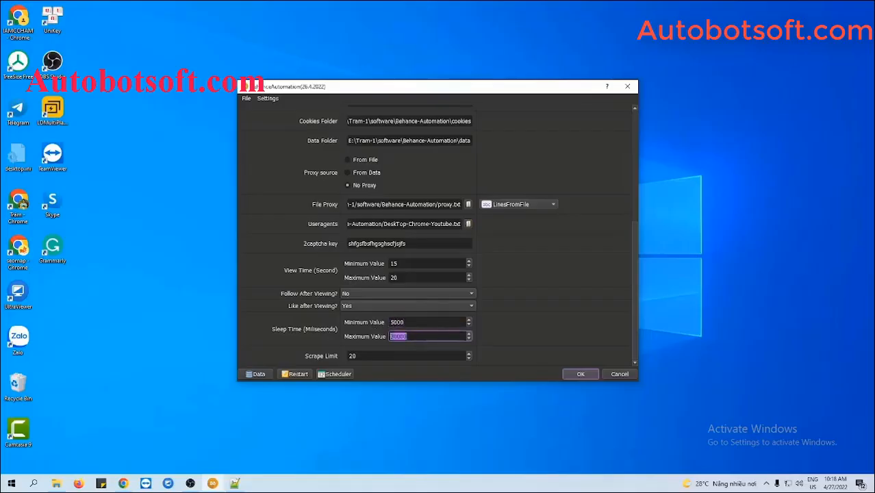
type("7000")
left_click(492, 327)
scroll(603, 186, "up", 5)
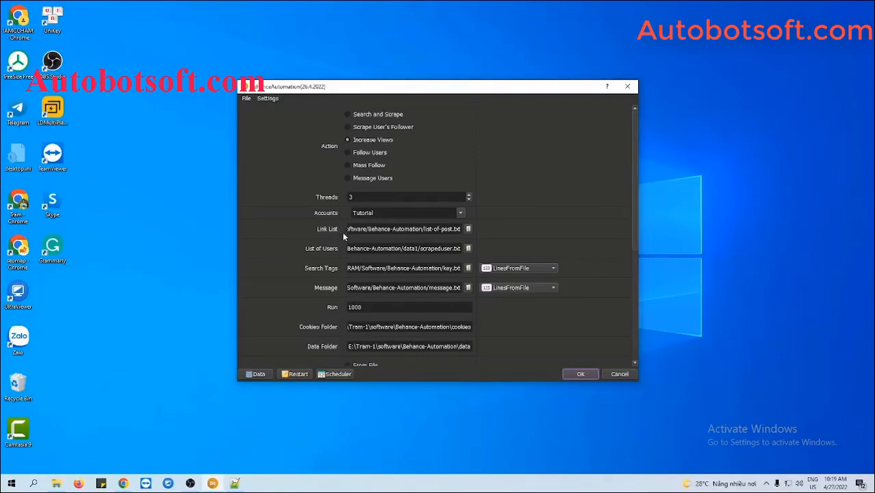
Make a new text file list-post.txt in the Behance-Automation folder and open it in Notepad++
left_click(57, 483)
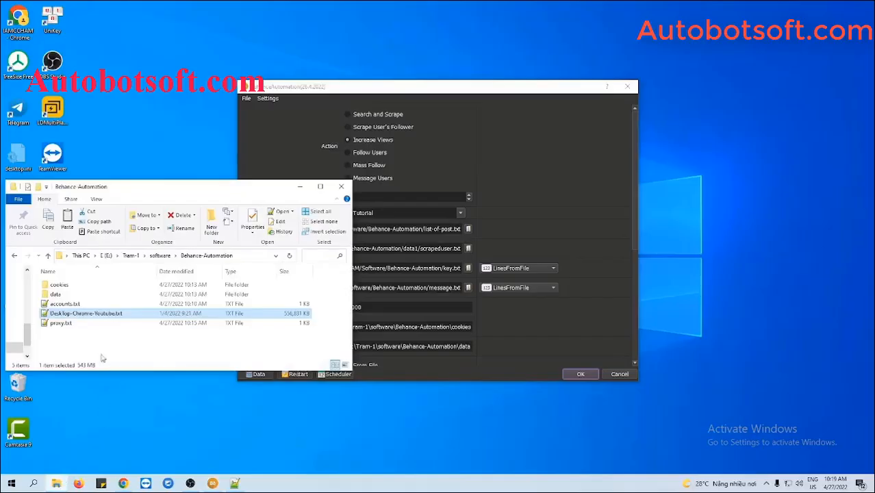
right_click(99, 334)
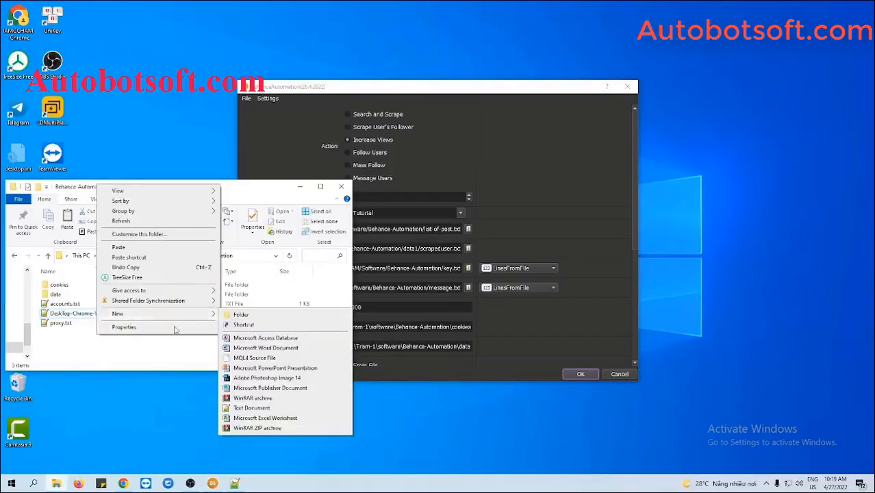
left_click(251, 407)
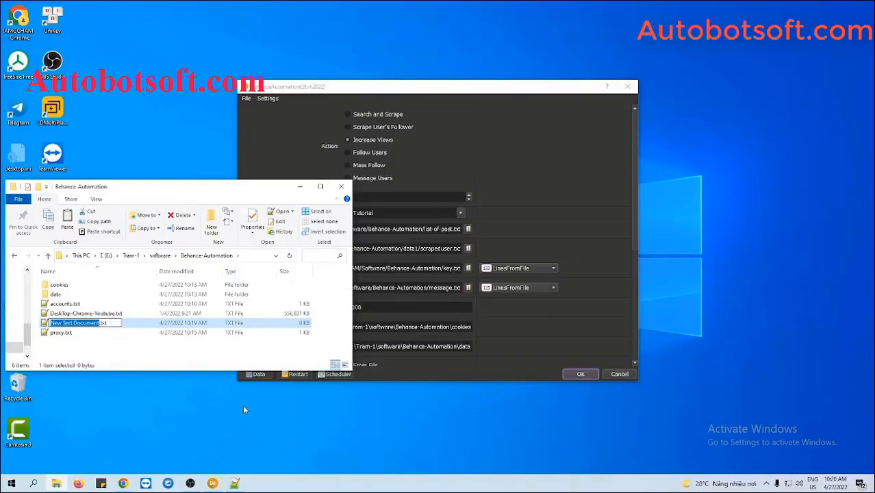
type("list.tx")
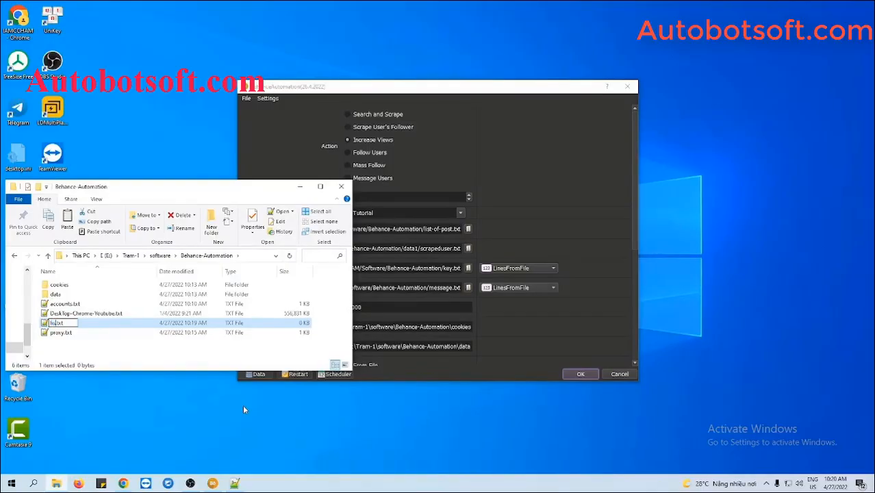
type("t-of-p")
type("st")
key("Return")
double_click(69, 323)
mouse_move(123, 484)
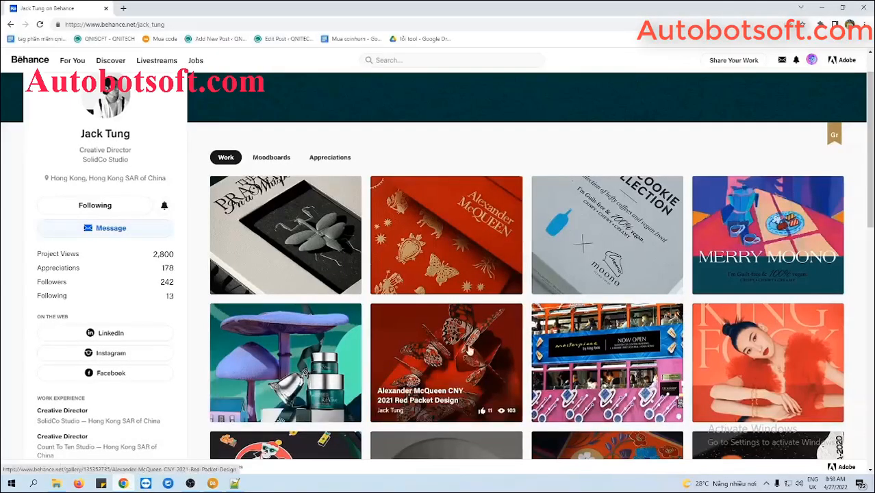
Open the Blue Bottle x Moono CNY Boxset 2022 project and select its URL
left_click(605, 271)
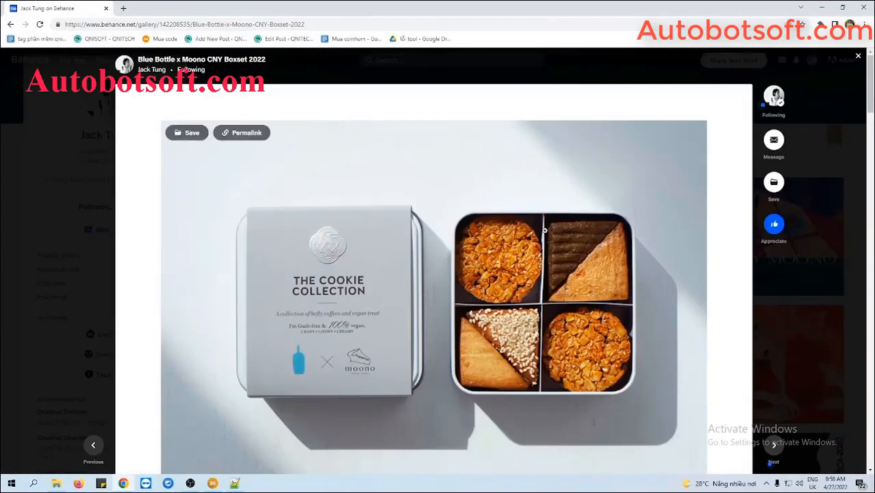
left_click(332, 23)
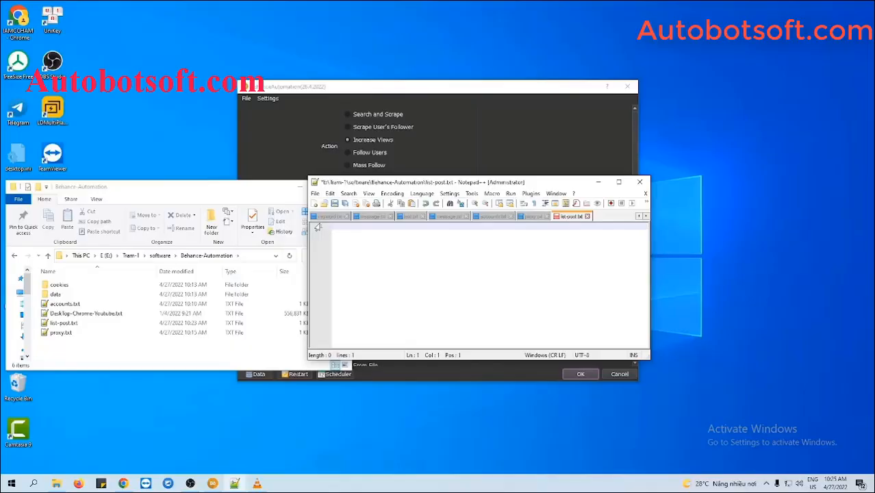
Paste the Blue Bottle project URL into list-post.txt, save, and minimize Explorer and Notepad++
type("https://www.behance.net/gallery/142208535/Blue-Bottle-x-Moono-CNY-Boxset-2022")
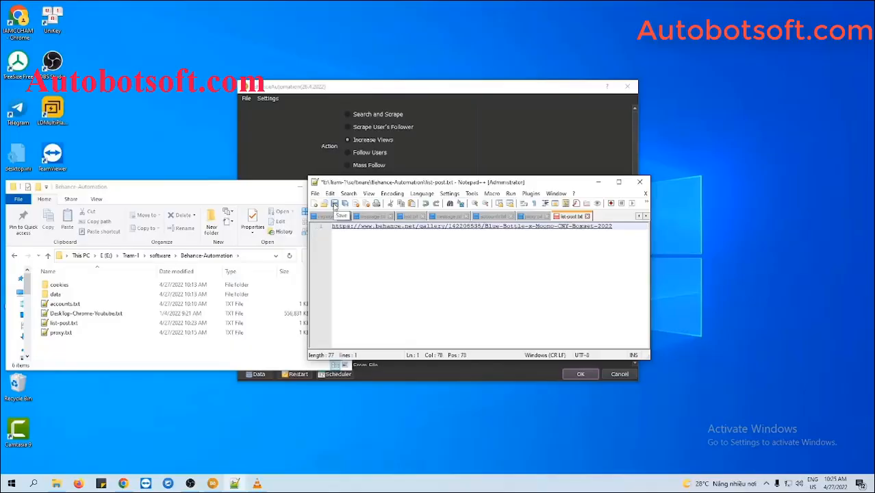
left_click(335, 205)
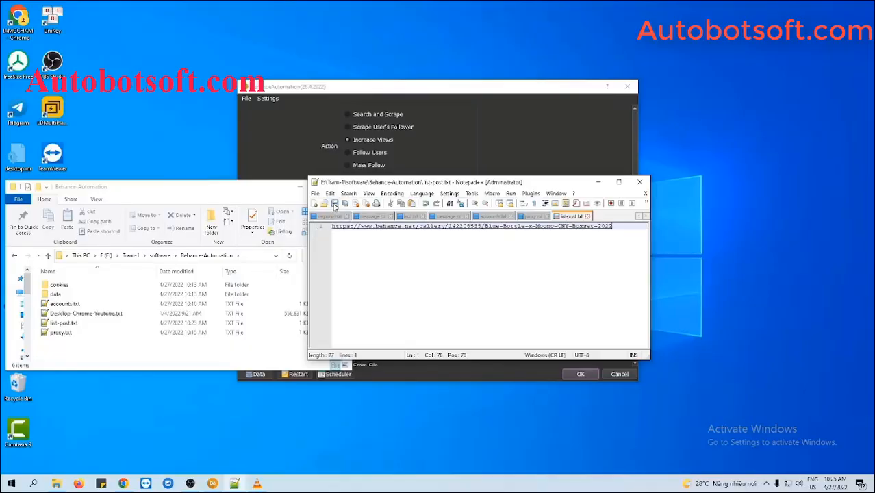
left_click(299, 187)
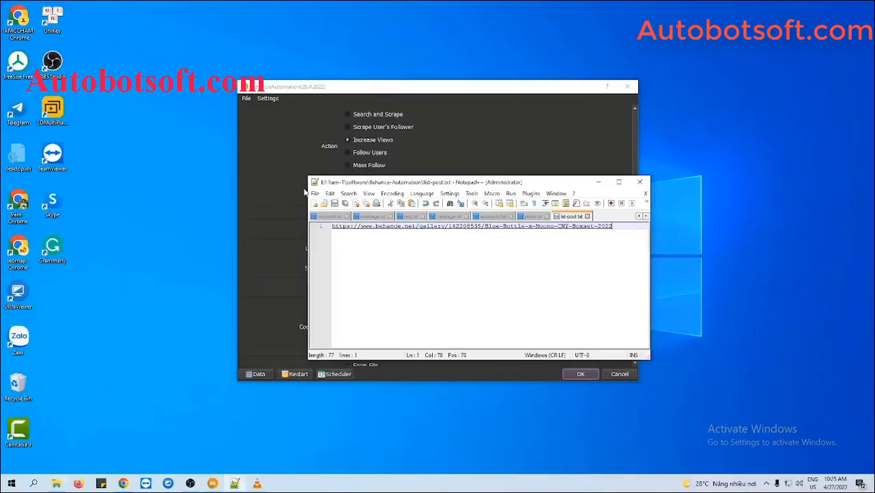
left_click(599, 182)
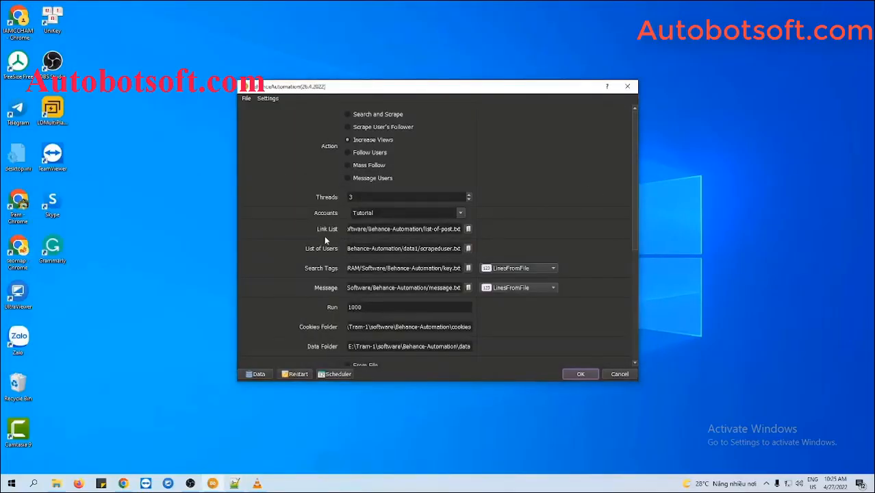
Replace list-of-post.txt with list-post.txt as the Link List file
left_click(468, 229)
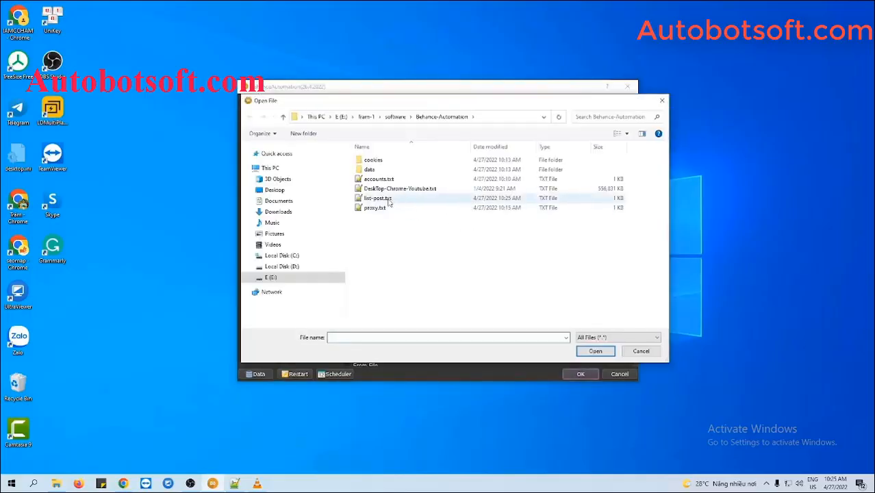
left_click(388, 200)
left_click(595, 351)
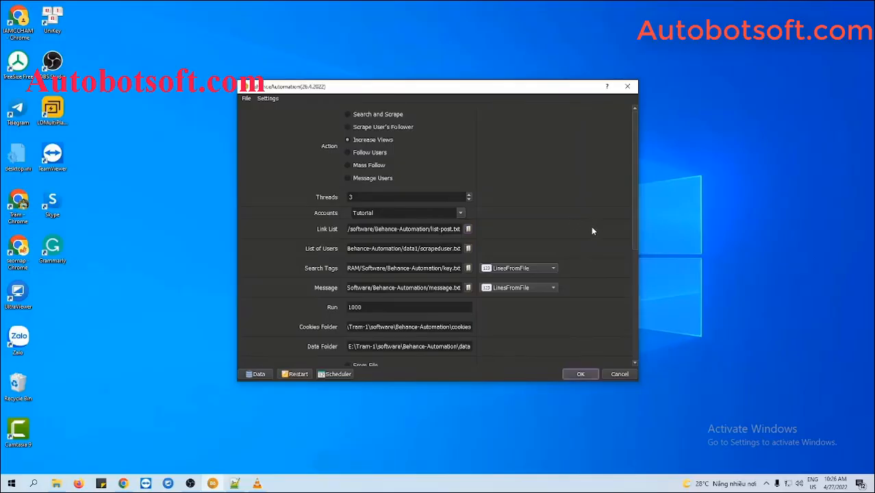
scroll(599, 281, "down", 5)
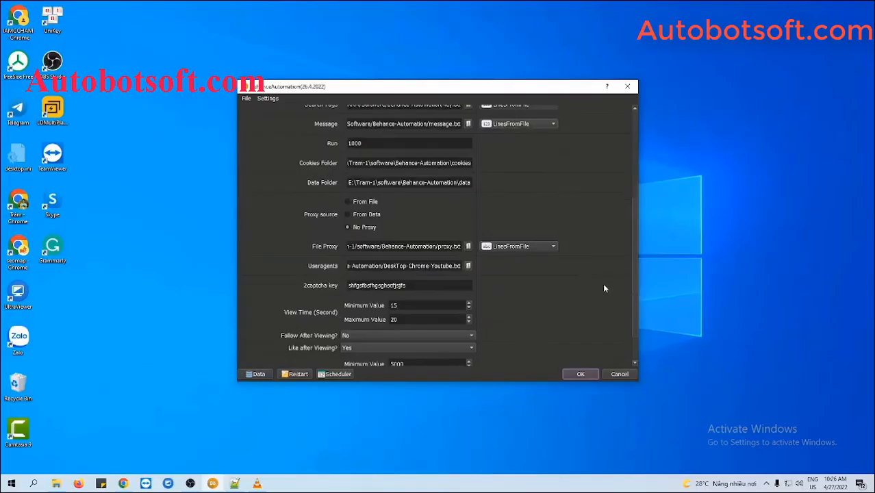
Confirm View Time is 15 seconds minimum and 20 seconds maximum
scroll(606, 289, "down", 1)
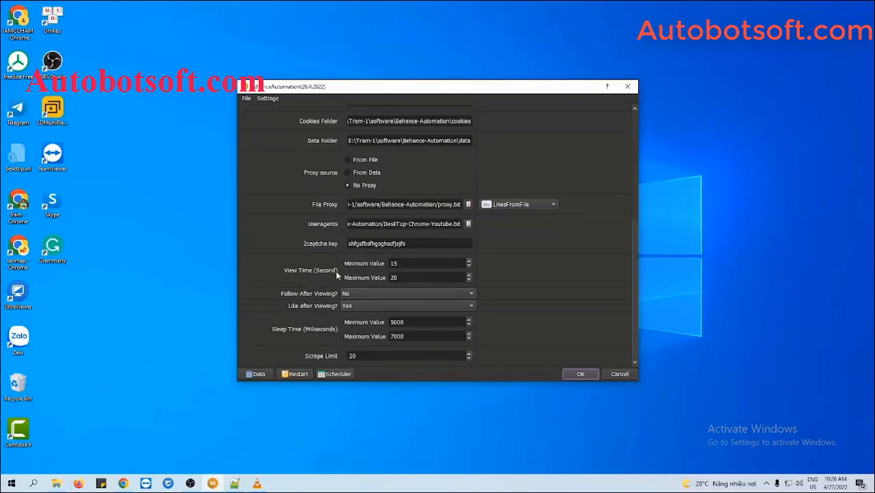
left_click(396, 264)
left_click(408, 278)
left_click(408, 277)
Set Follow After Viewing to No and Like after Viewing to Yes
left_click(351, 294)
left_click(360, 283)
left_click(355, 309)
left_click(354, 310)
left_click(364, 292)
left_click(364, 305)
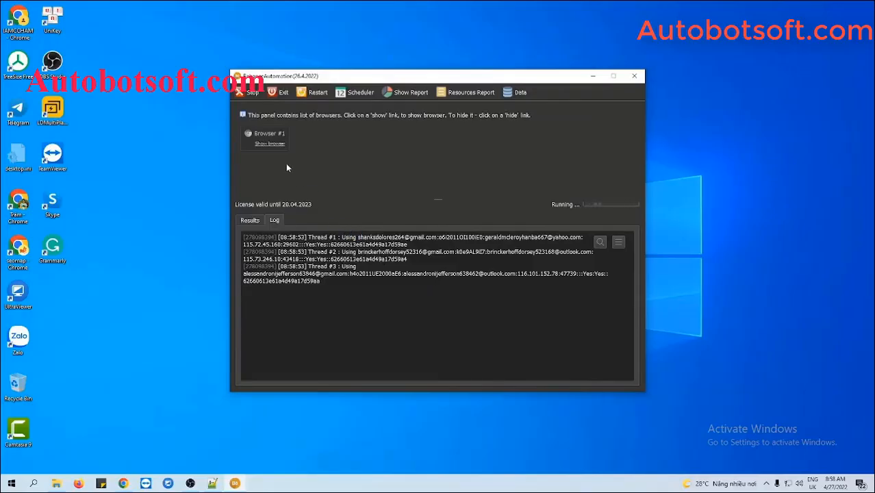
Show the browsers for Browser #1 and #2 and tile all windows side by side
left_click(278, 145)
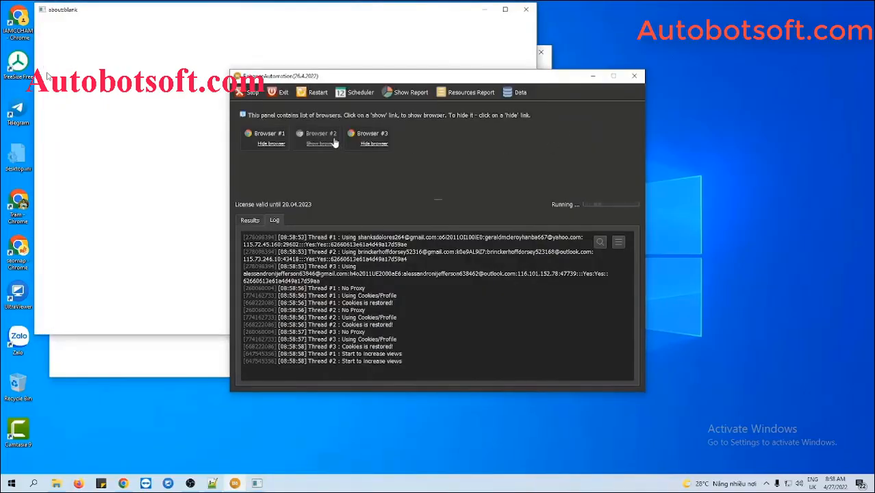
left_click(347, 144)
right_click(559, 483)
left_click(605, 399)
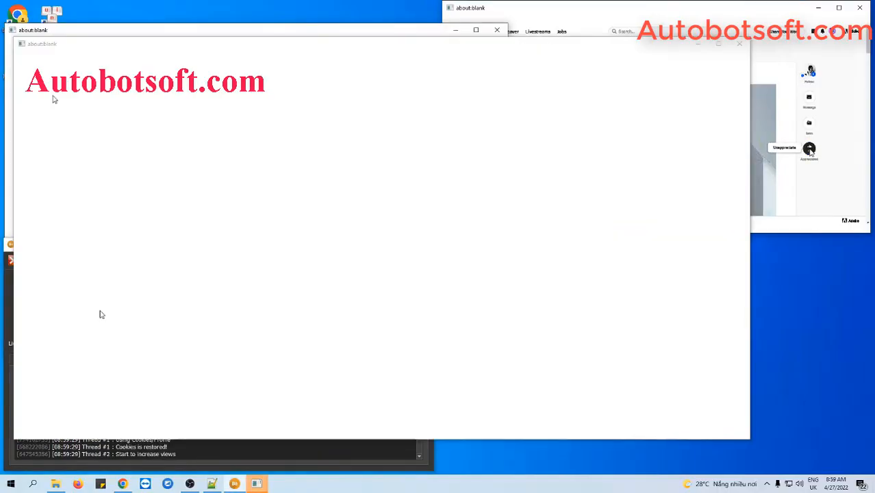
Tile the threads' browser windows side by side from the taskbar menu
right_click(568, 483)
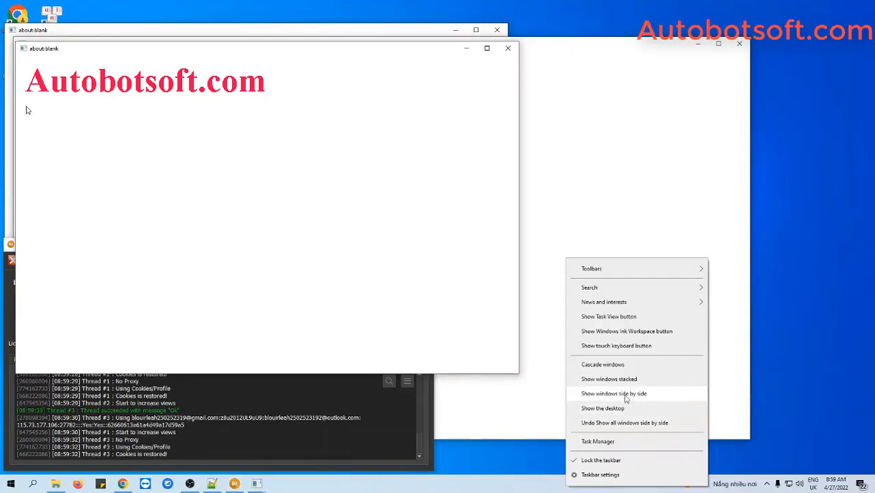
left_click(625, 396)
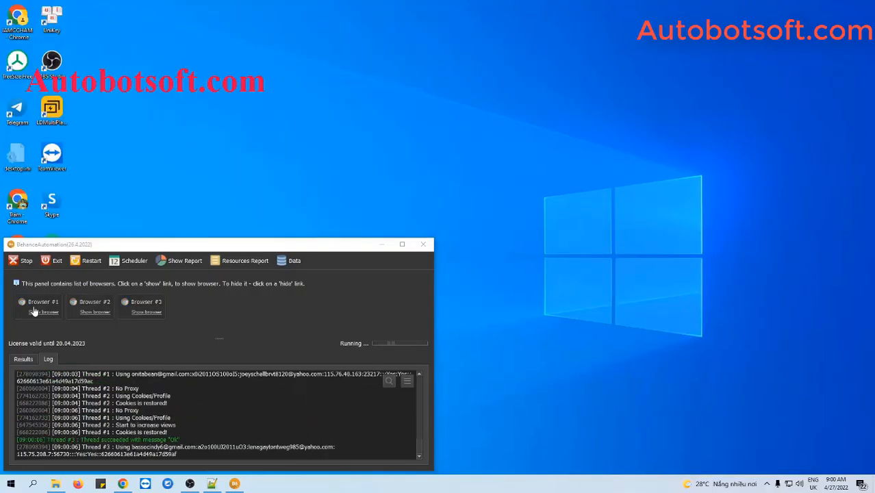
Show Browser #1's window and wait until the log reports Threads #1 and #3 succeeded
left_click(35, 312)
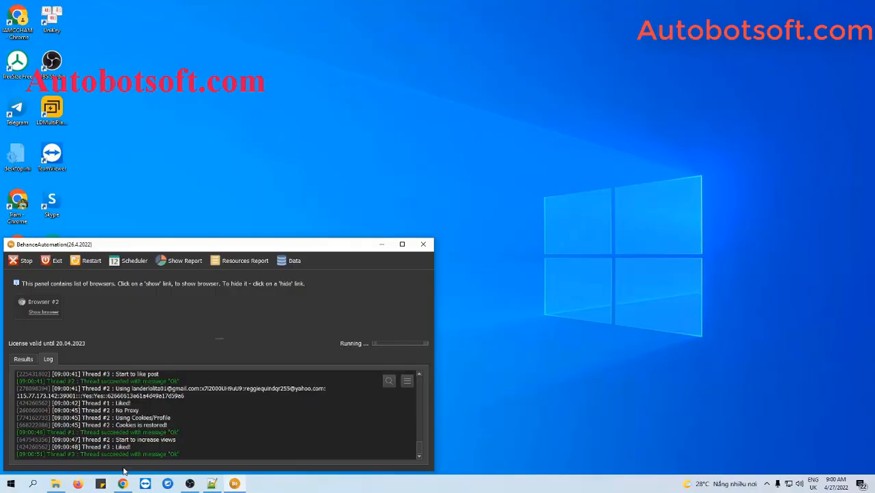
mouse_move(122, 486)
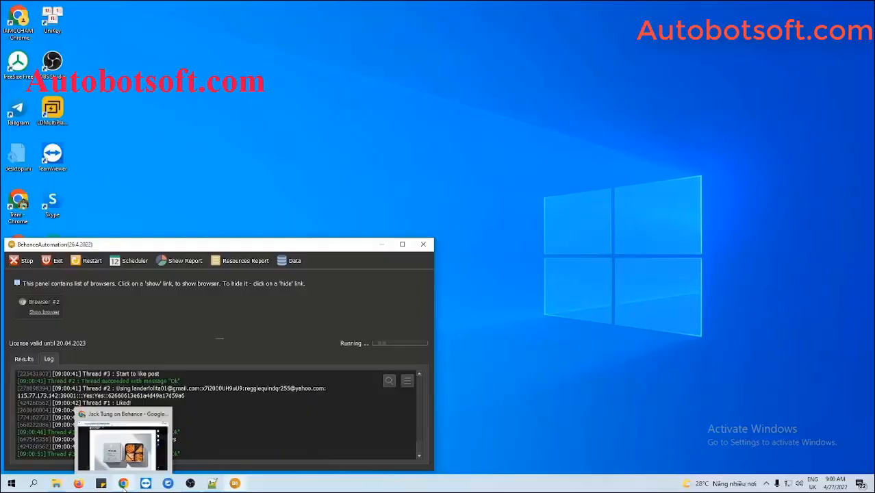
Reload the Blue Bottle x Moono CNY Boxset 2022 project in Chrome and confirm it shows Appreciated
left_click(124, 485)
scroll(534, 312, "up", 2)
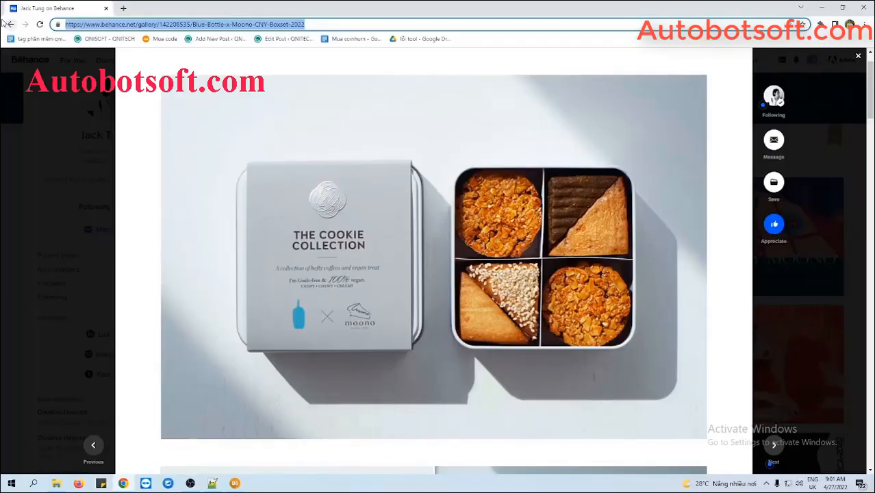
key("Return")
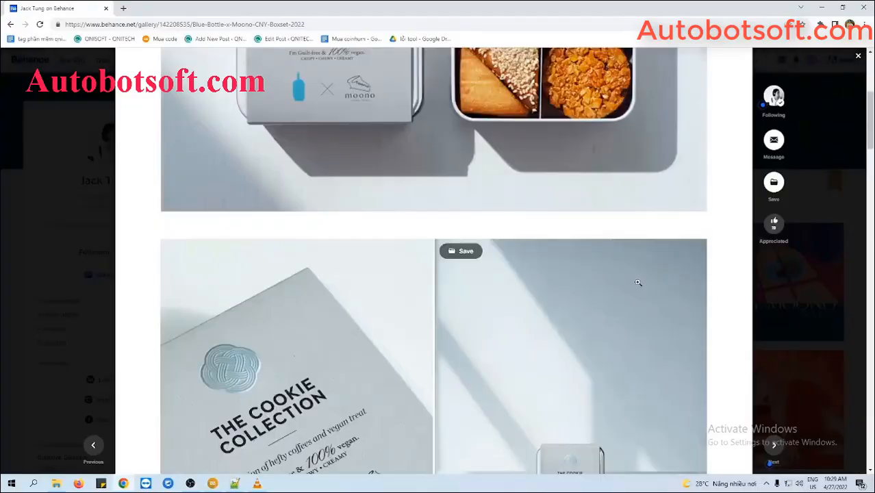
scroll(637, 281, "down", 5)
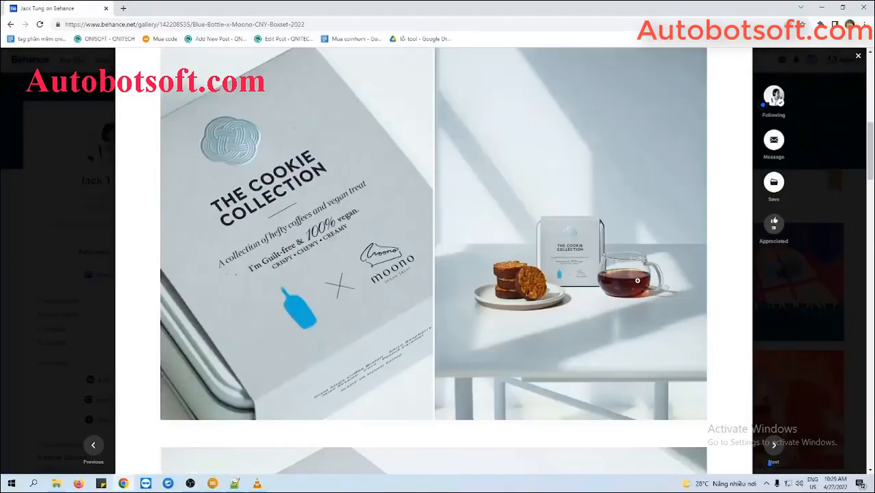
scroll(638, 280, "up", 8)
scroll(638, 281, "down", 10)
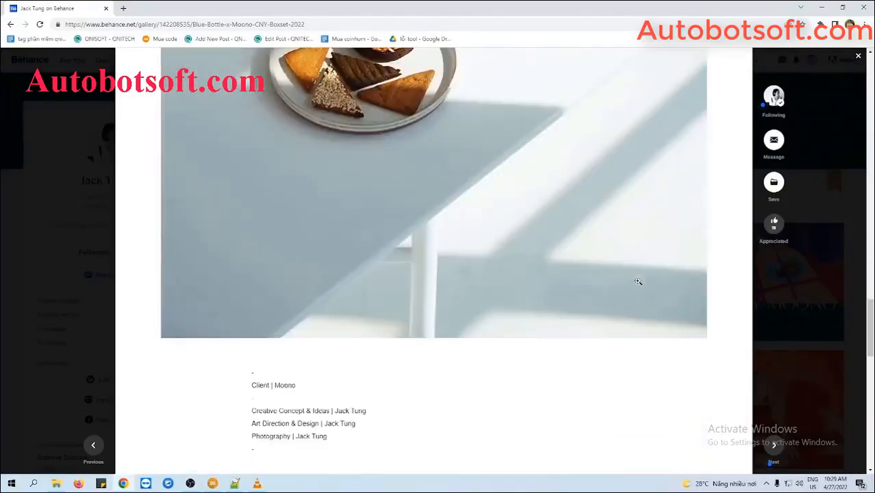